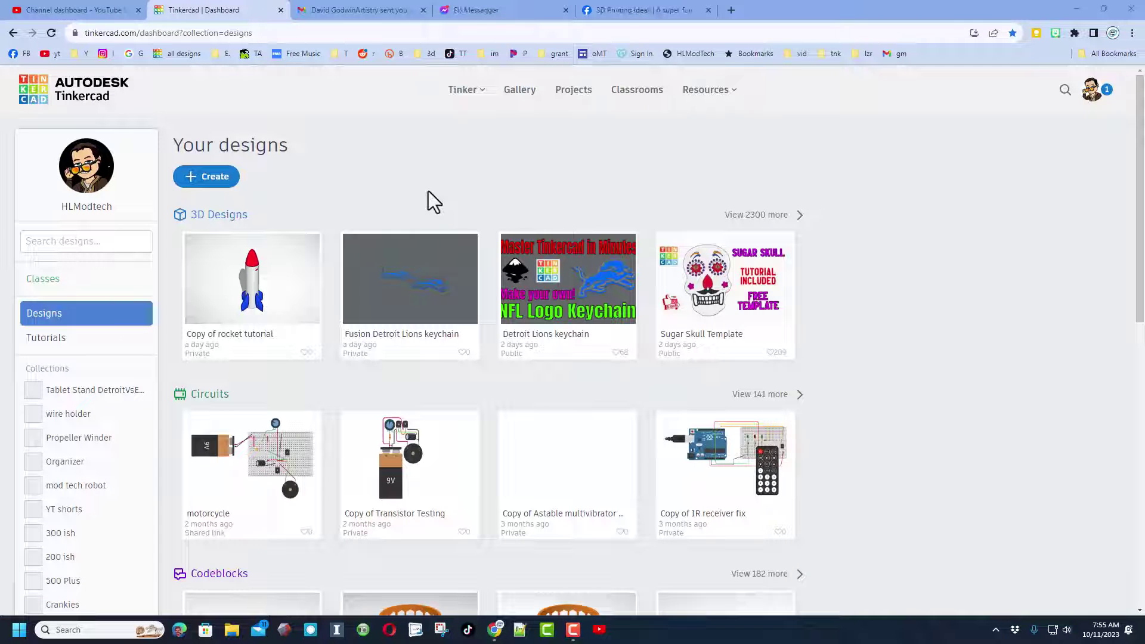
# Step: Find the 'fidget gyro tutorial 2023 classroom ready' design in the Codeblocks section of the dashboard and open it
pyautogui.scroll(-3, 296, 391)
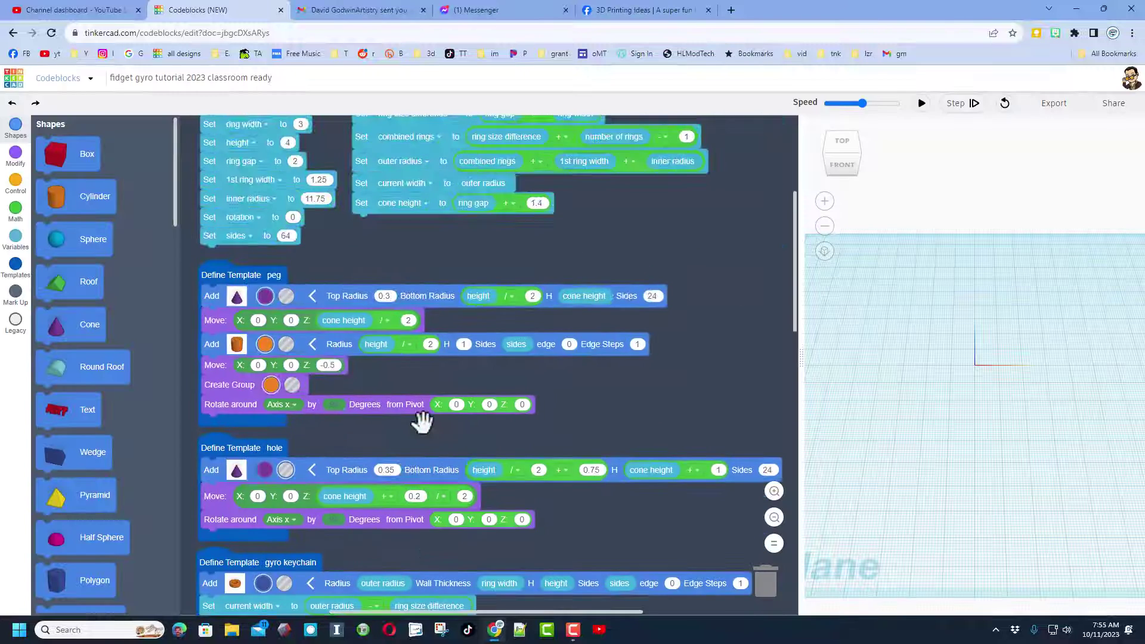
pyautogui.scroll(3, 424, 418)
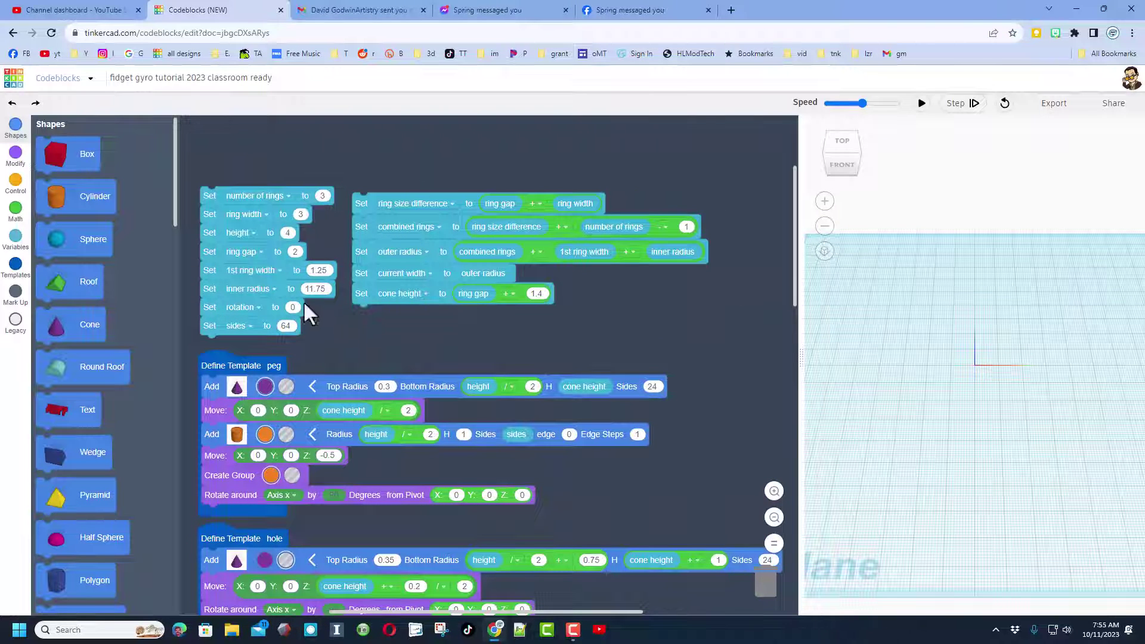
# Step: Run the template code at maximum speed and orbit the view to inspect the three nested rings
pyautogui.scroll(-5, 468, 336)
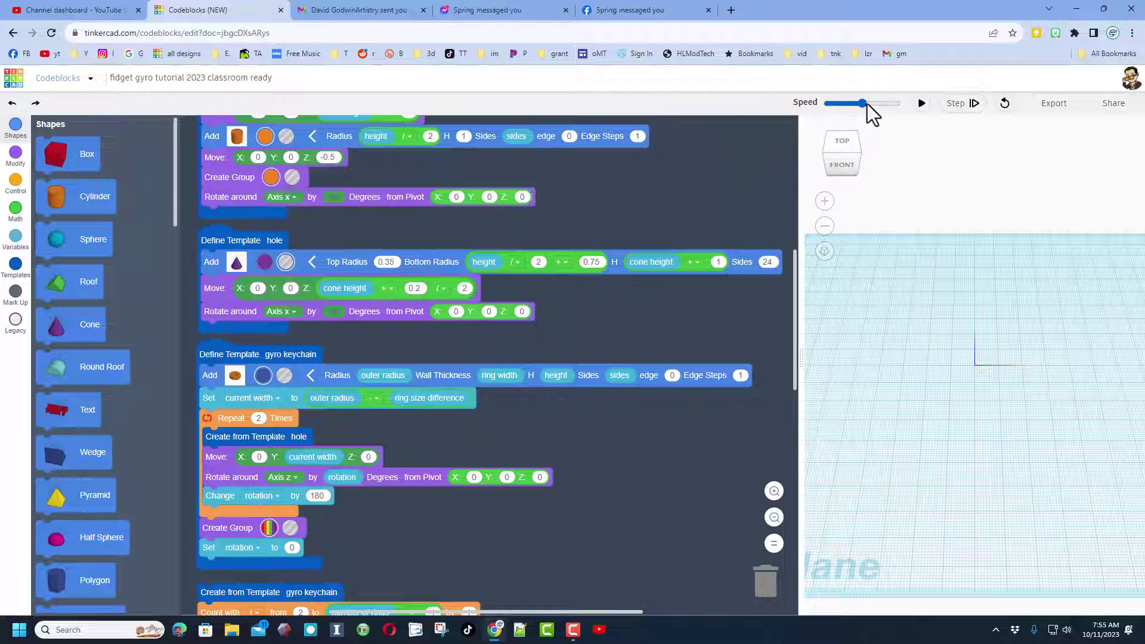
pyautogui.moveTo(867, 104); pyautogui.dragTo(887, 105)
pyautogui.click(922, 104)
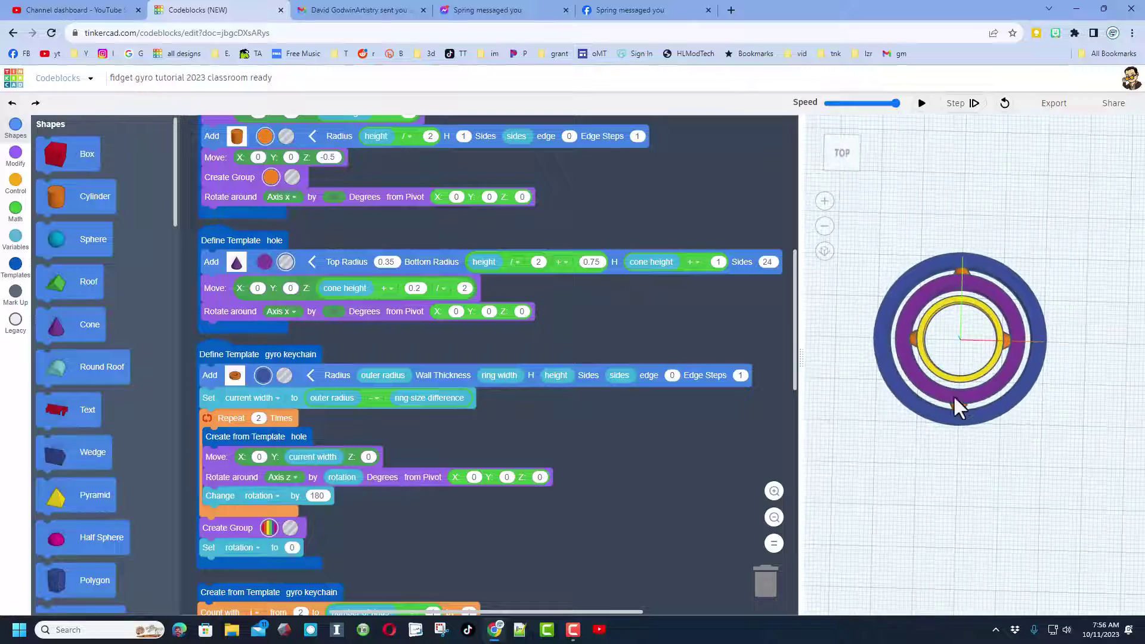
pyautogui.moveTo(963, 347); pyautogui.dragTo(957, 319, button='right')
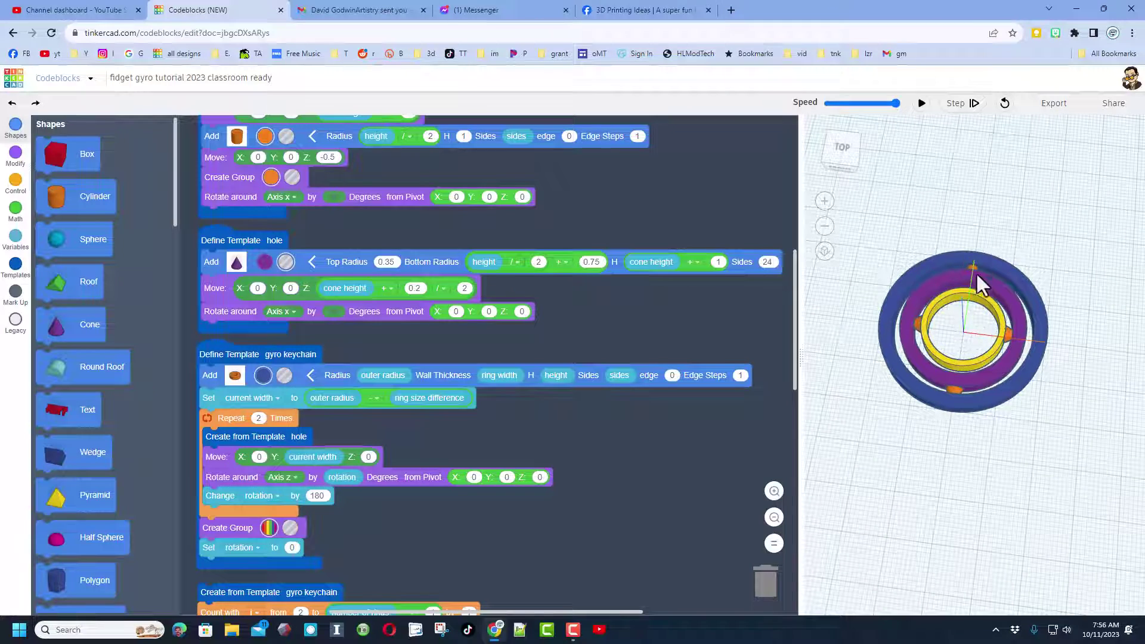
pyautogui.moveTo(948, 334)
pyautogui.mouseDown(button='right')
pyautogui.moveTo(922, 317)
pyautogui.moveTo(963, 319)
pyautogui.mouseUp(button='right')
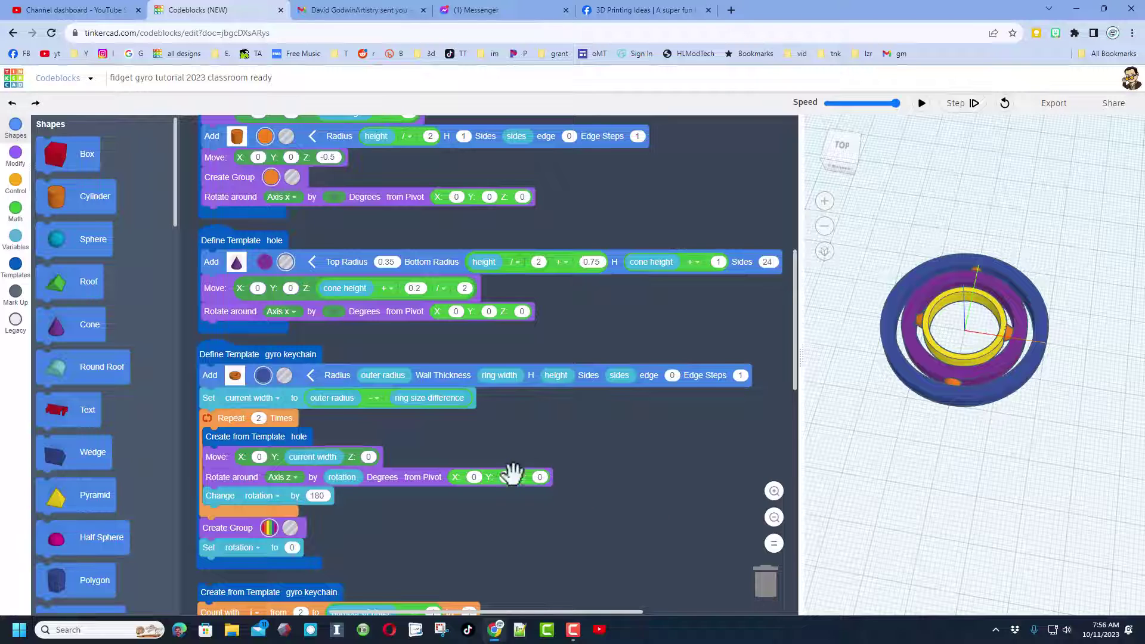
pyautogui.scroll(-10, 512, 473)
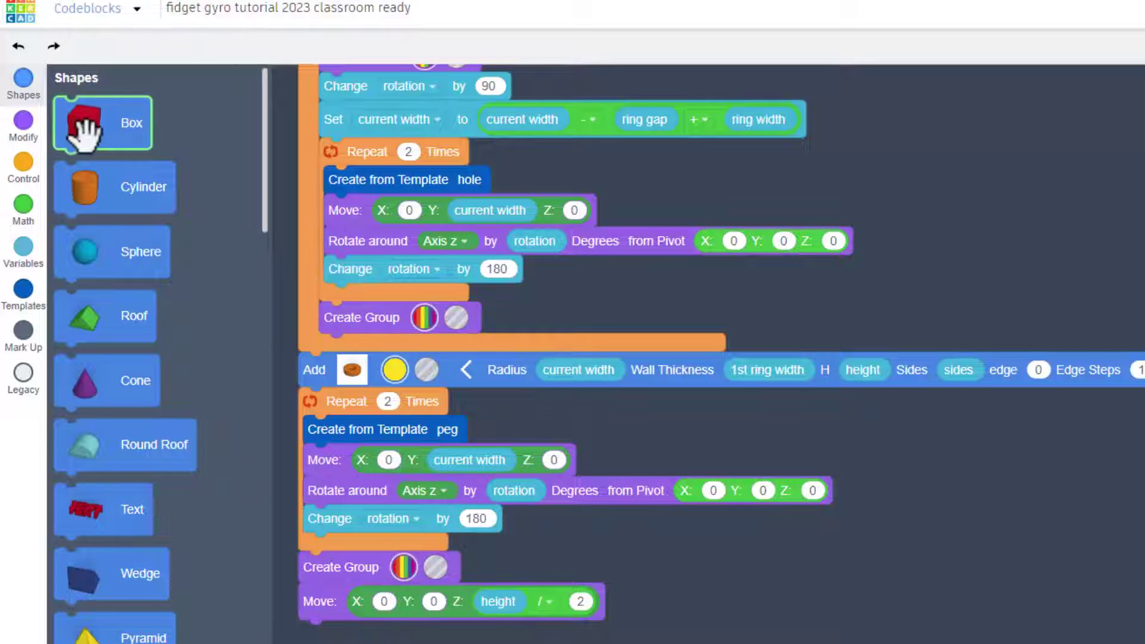
# Step: Add a Cylinder block at the end of the code with radius 'inner radius - ring gap'
pyautogui.moveTo(101, 187); pyautogui.dragTo(317, 639)
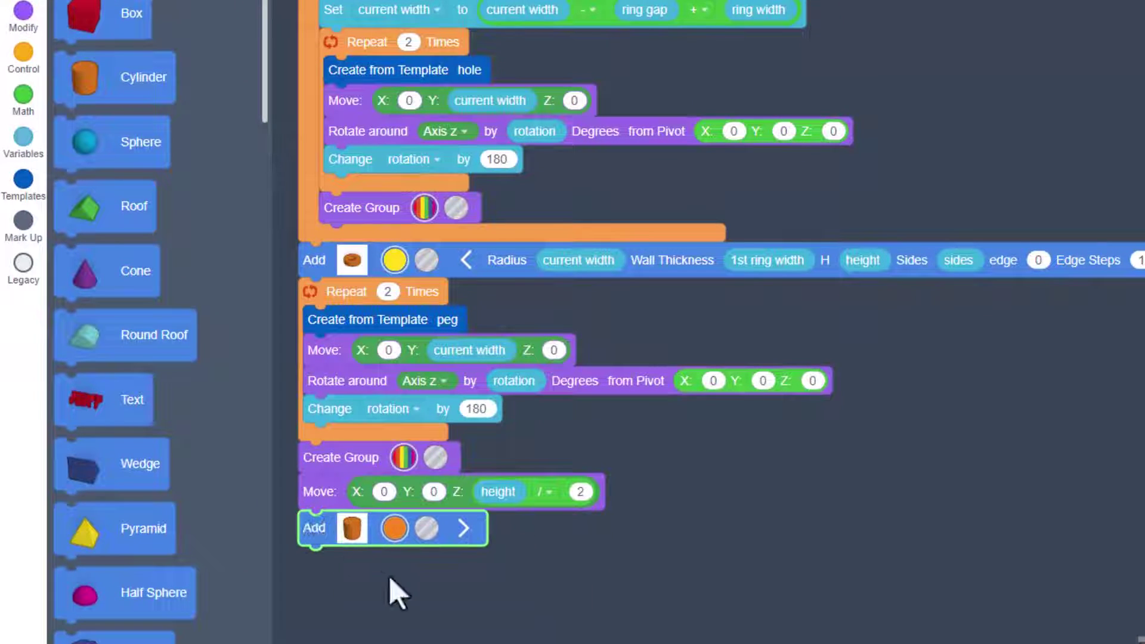
pyautogui.click(465, 527)
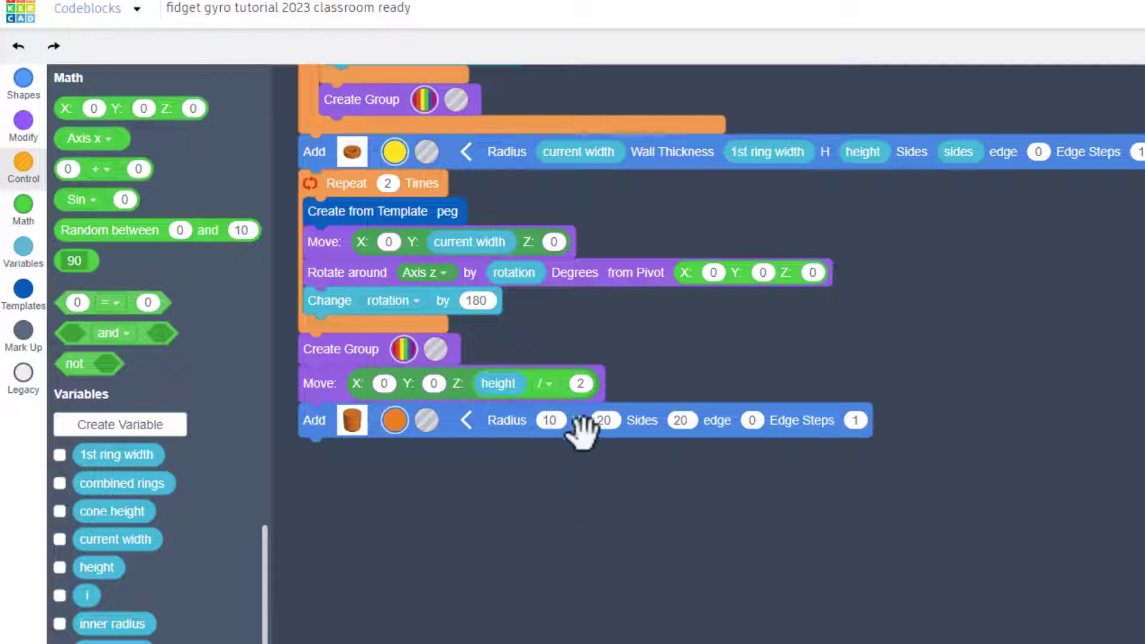
pyautogui.moveTo(140, 169); pyautogui.dragTo(660, 517)
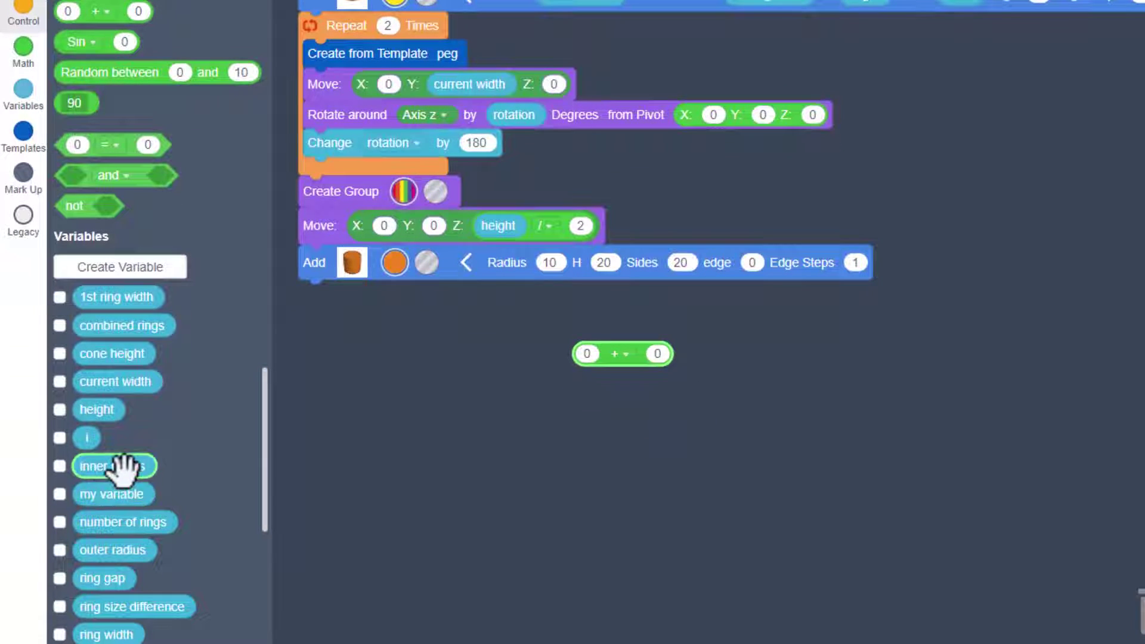
pyautogui.moveTo(120, 468); pyautogui.dragTo(623, 358)
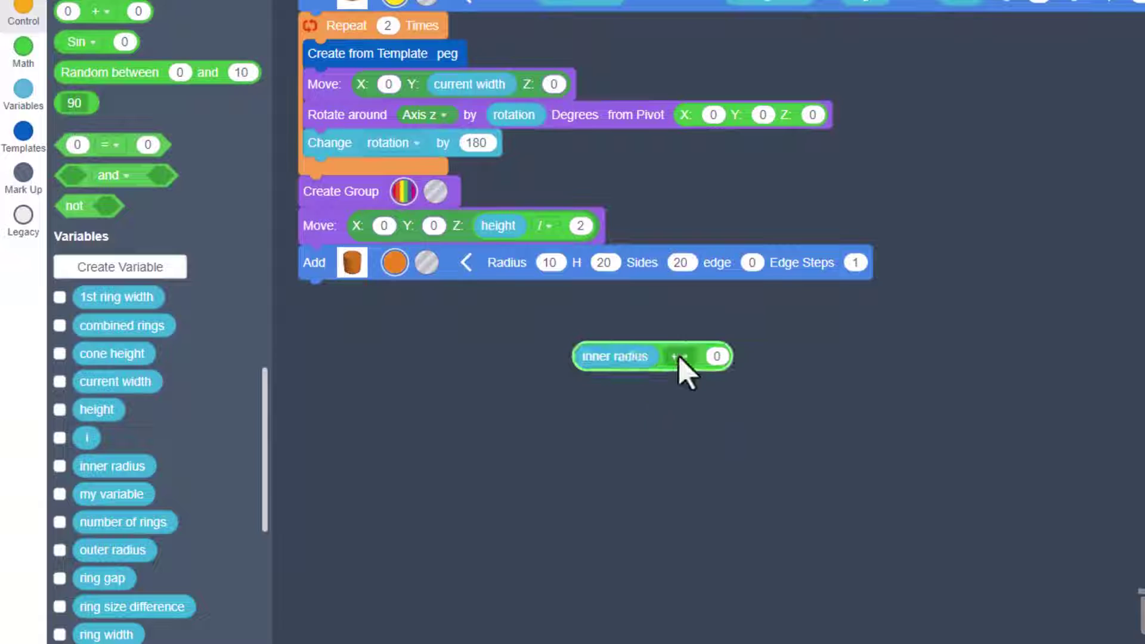
pyautogui.click(678, 358)
pyautogui.click(662, 417)
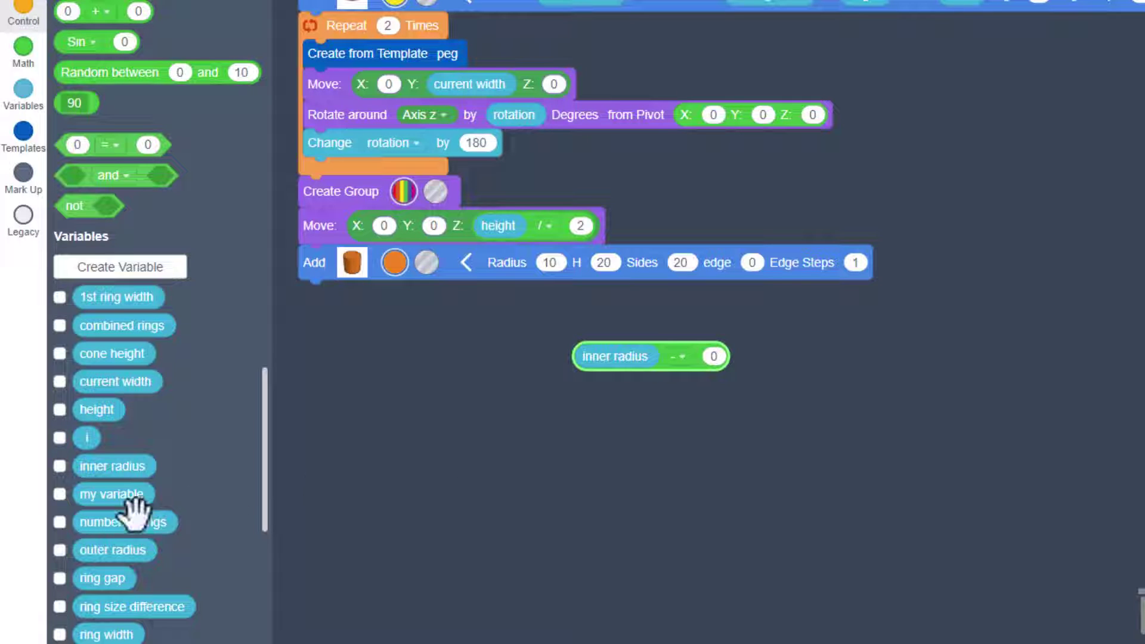
pyautogui.moveTo(116, 574); pyautogui.dragTo(730, 355)
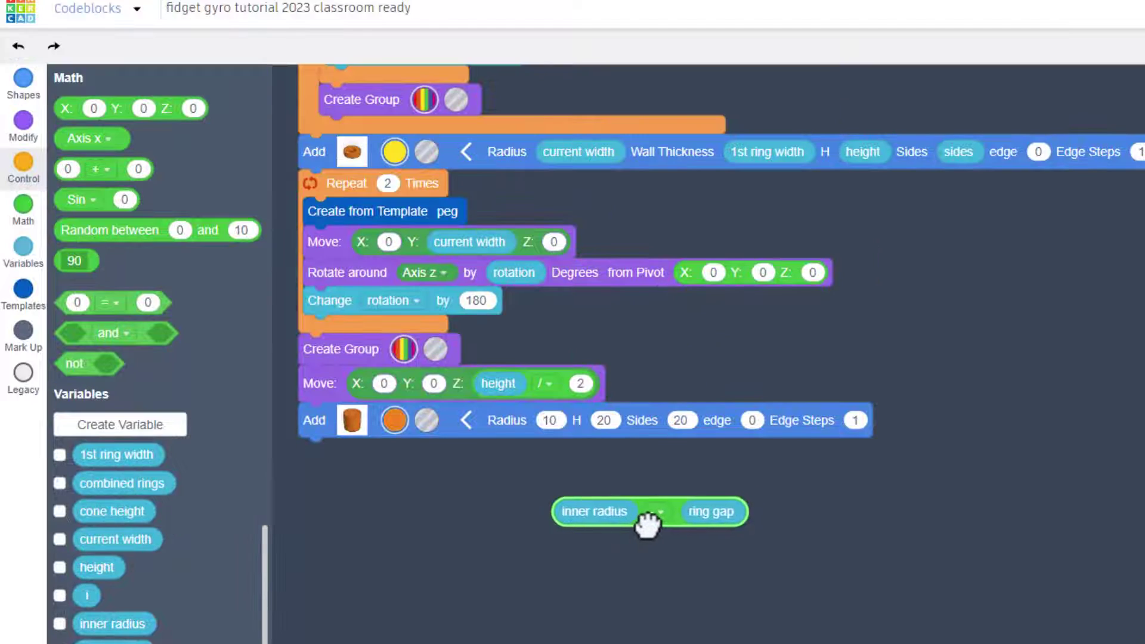
pyautogui.moveTo(647, 525); pyautogui.dragTo(626, 453)
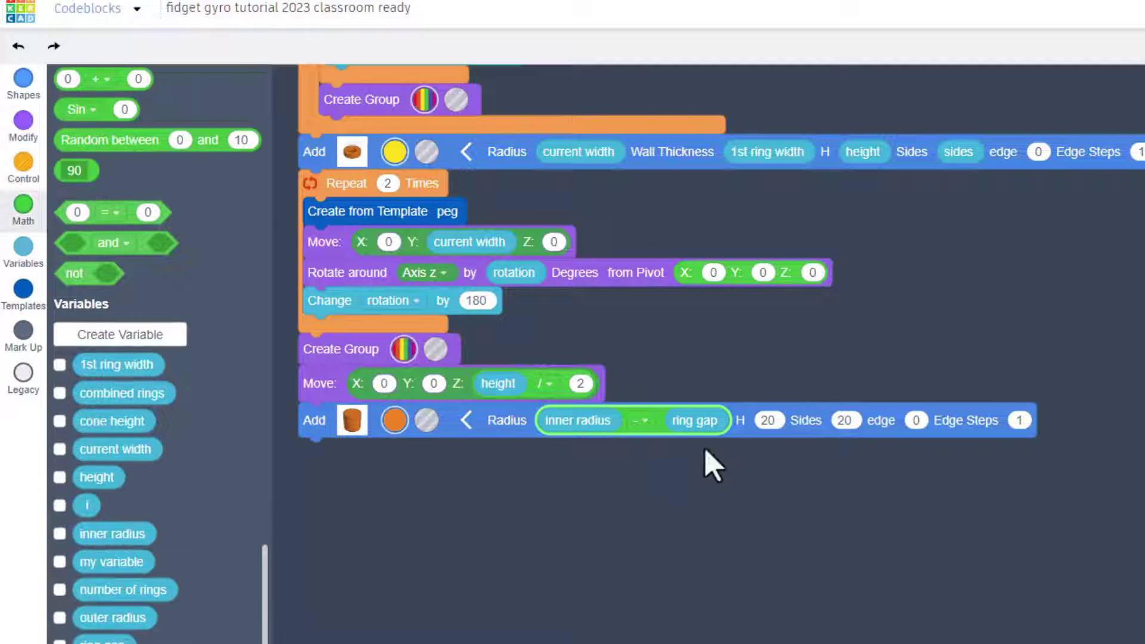
# Step: Set the cylinder's height and sides to the height and sides variables, keep it yellow, and preview
pyautogui.moveTo(99, 478); pyautogui.dragTo(792, 424)
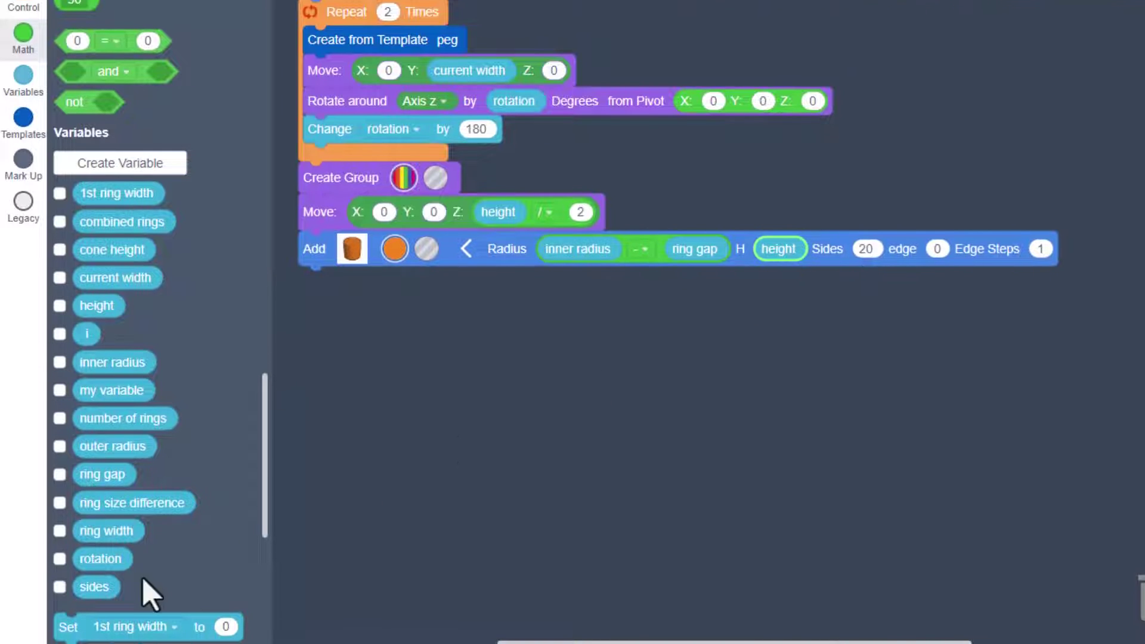
pyautogui.moveTo(94, 587); pyautogui.dragTo(879, 245)
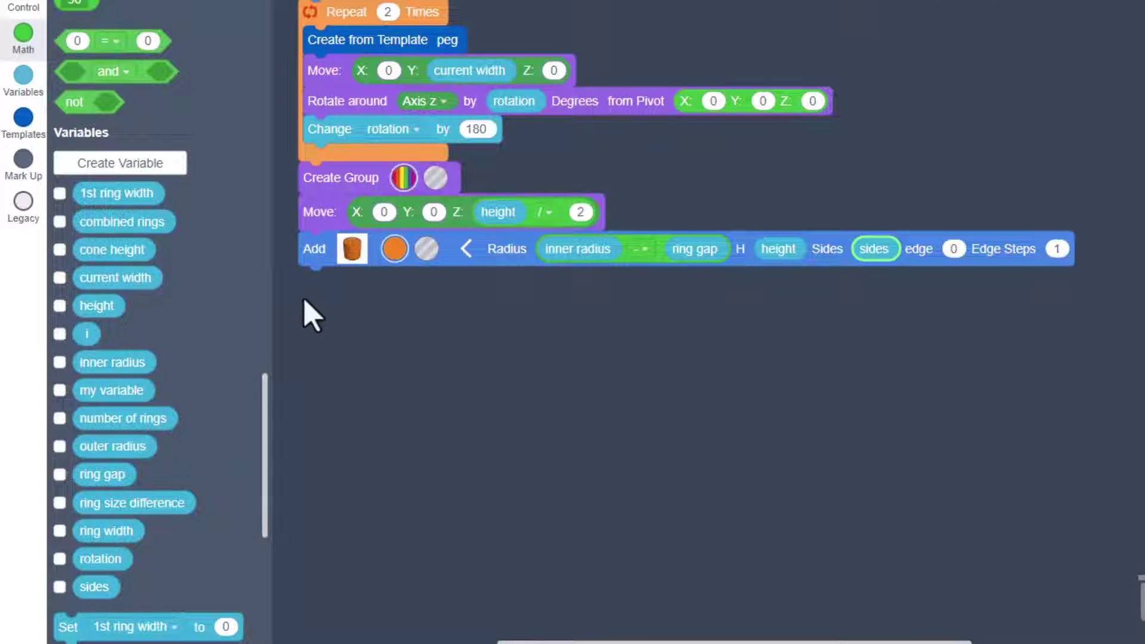
pyautogui.click(392, 247)
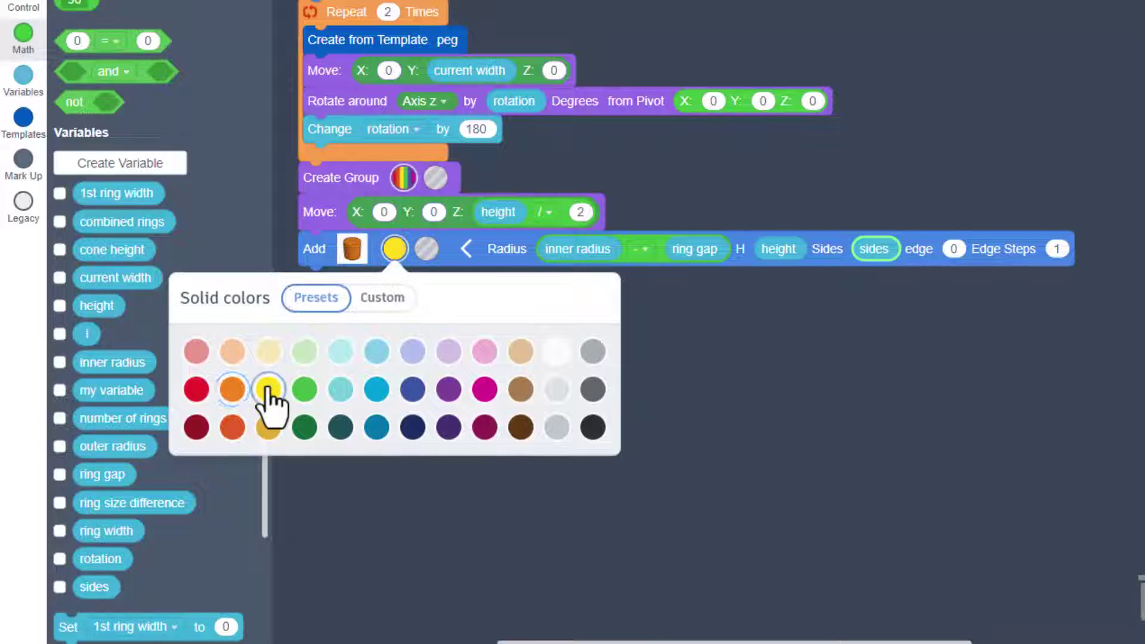
pyautogui.click(651, 313)
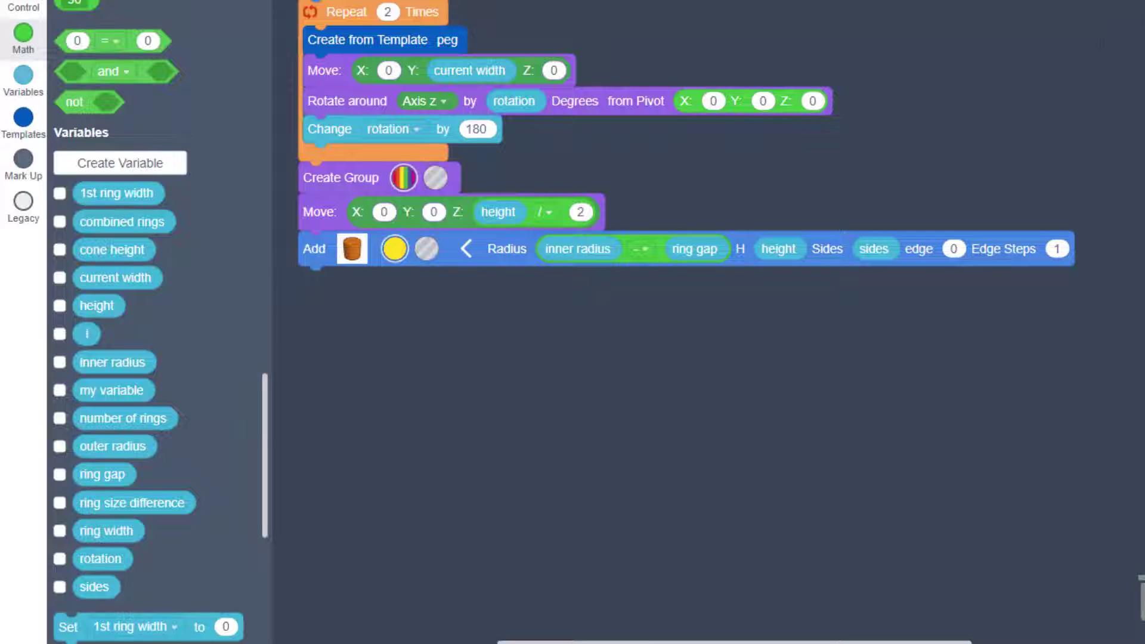
pyautogui.click(919, 37)
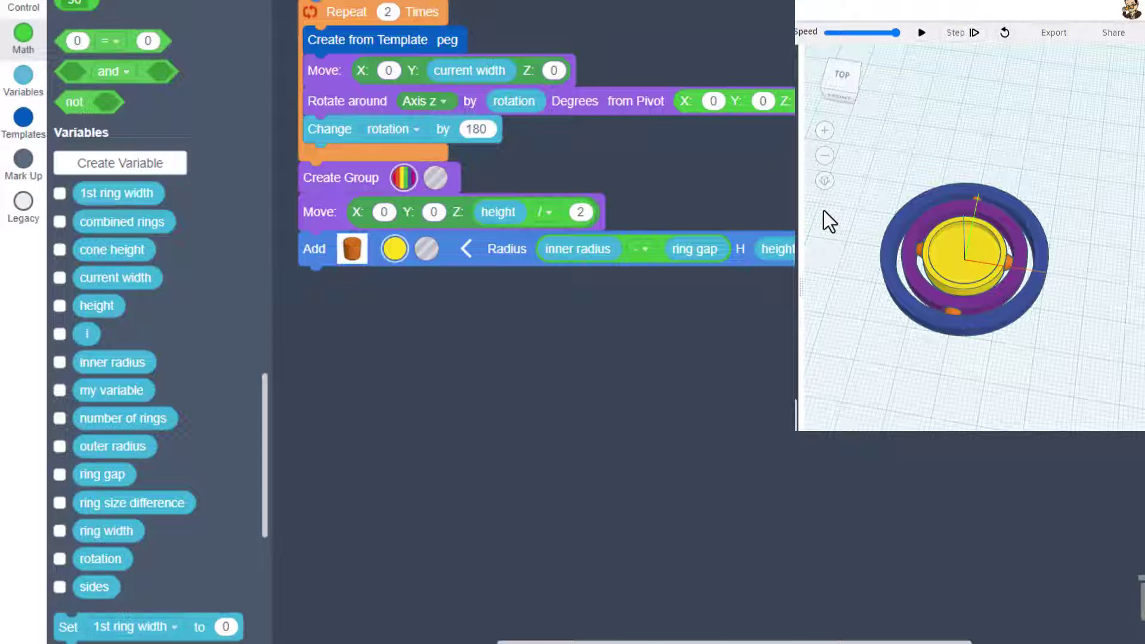
# Step: Duplicate the Move block (Z: height / 2), attach it under the yellow cylinder and rerun the model
pyautogui.moveTo(950, 274); pyautogui.dragTo(955, 237)
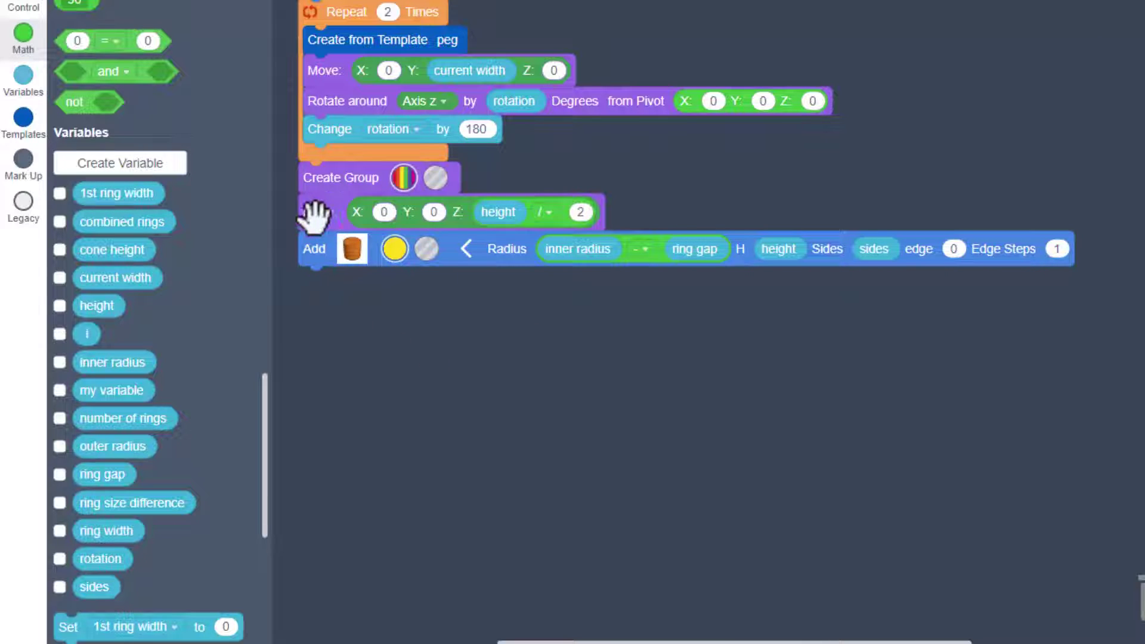
pyautogui.rightClick(320, 213)
pyautogui.click(352, 232)
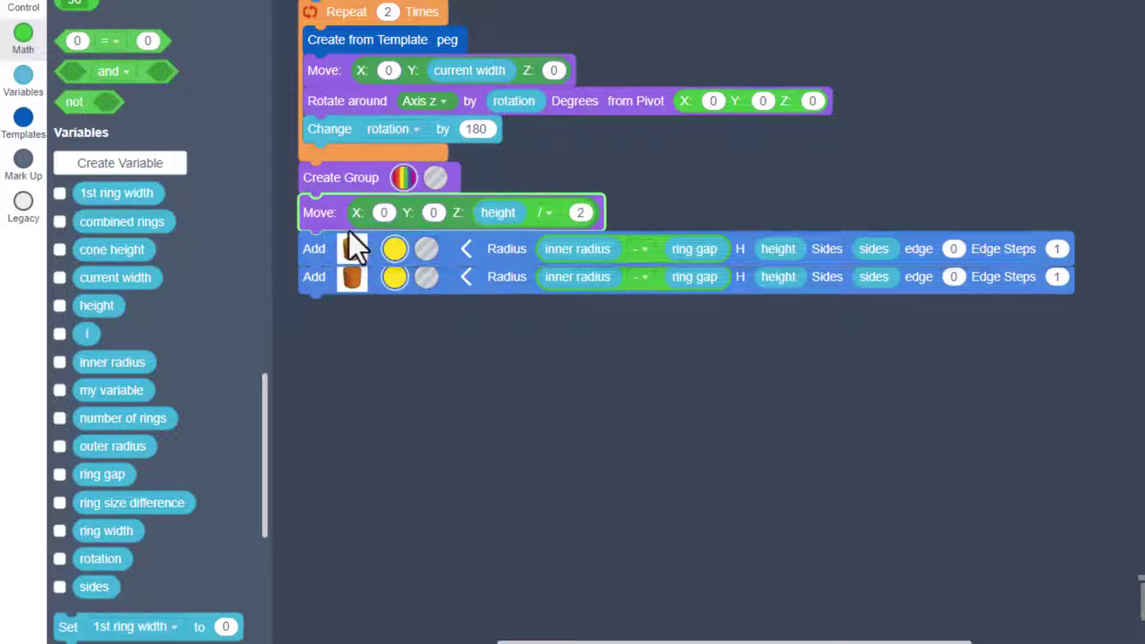
pyautogui.moveTo(312, 455); pyautogui.dragTo(1131, 624)
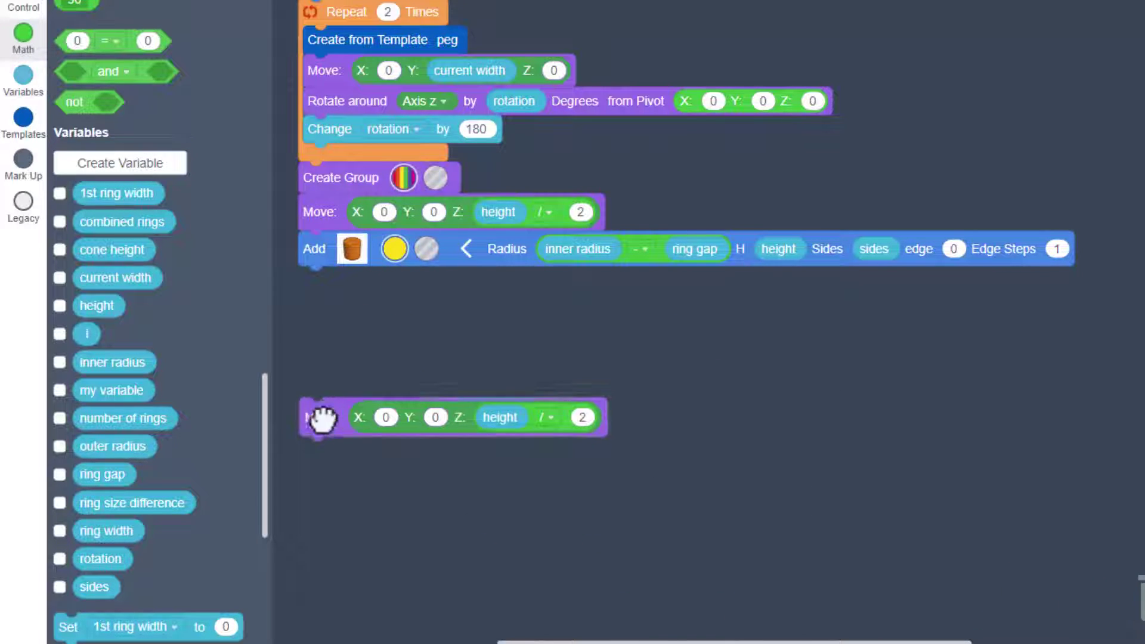
pyautogui.moveTo(317, 414); pyautogui.dragTo(320, 285)
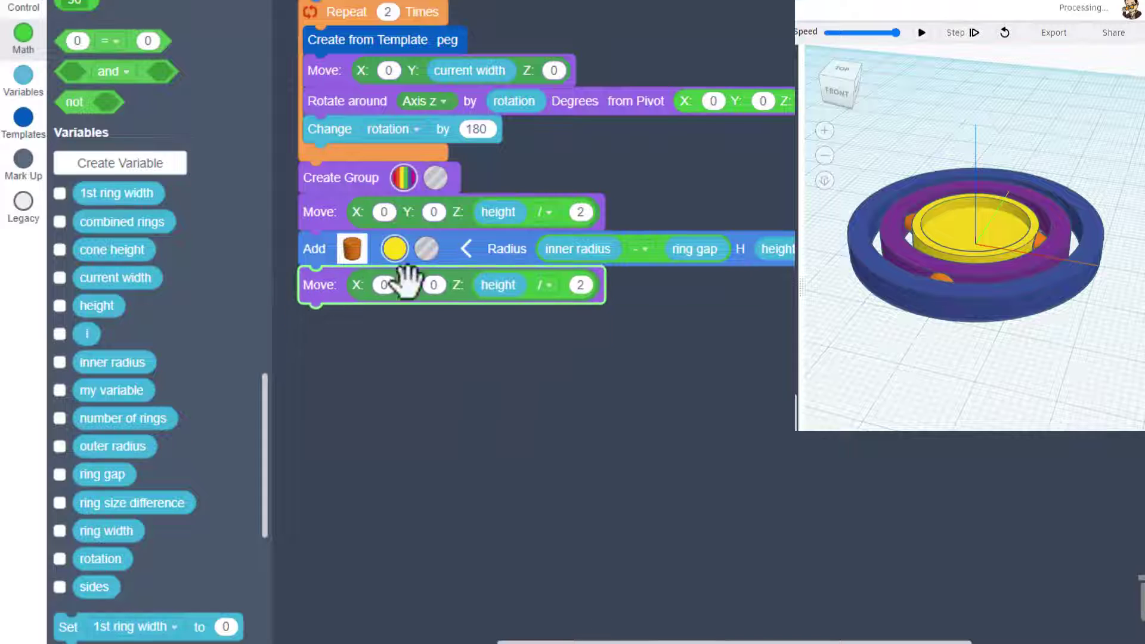
pyautogui.click(921, 33)
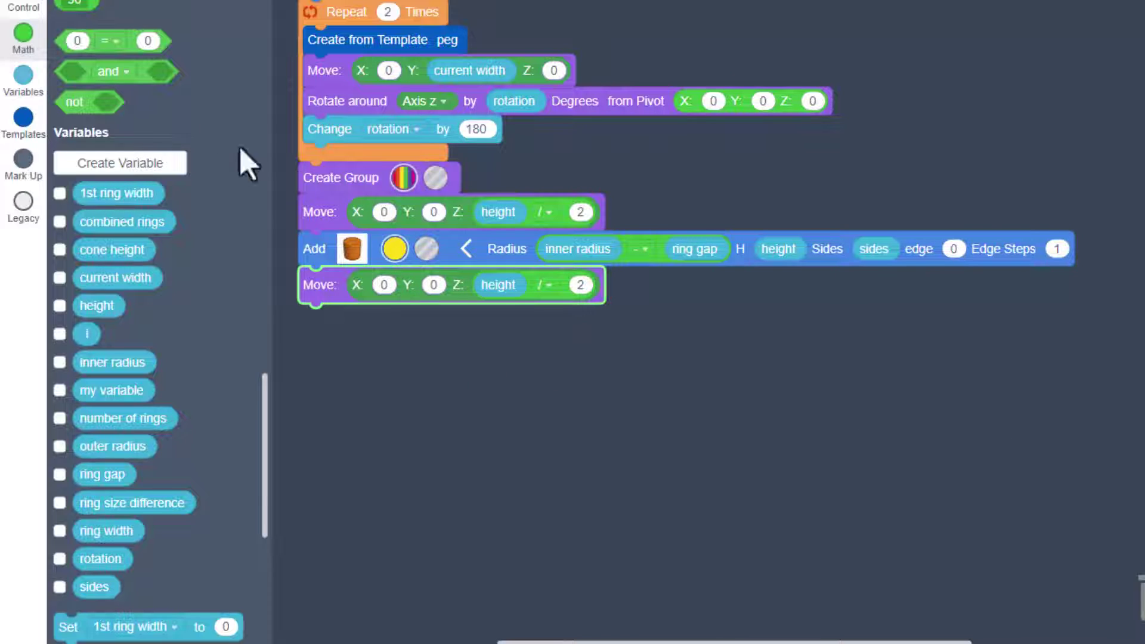
# Step: Add a Text shape reading 'HLM' in Sans font with height 2
pyautogui.click(24, 116)
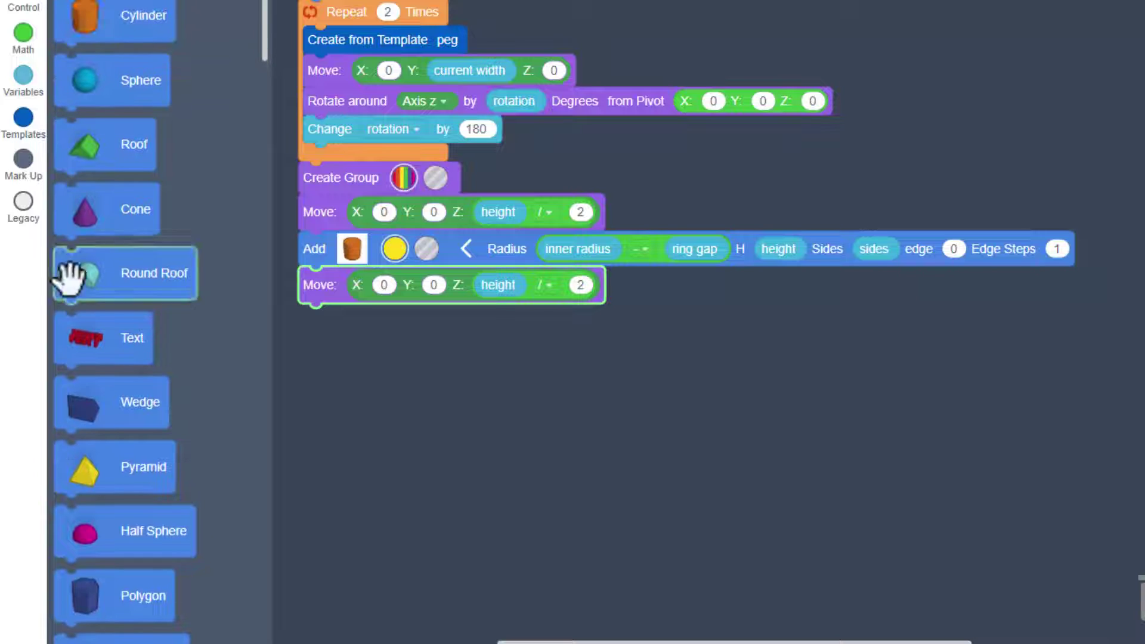
pyautogui.moveTo(94, 340); pyautogui.dragTo(346, 365)
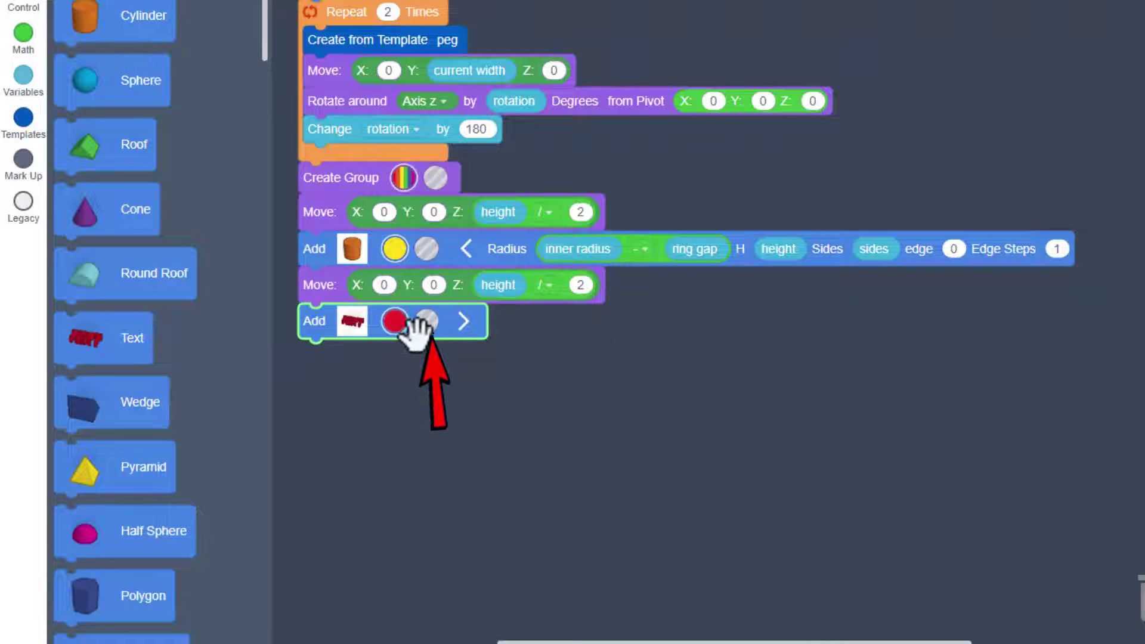
pyautogui.click(461, 326)
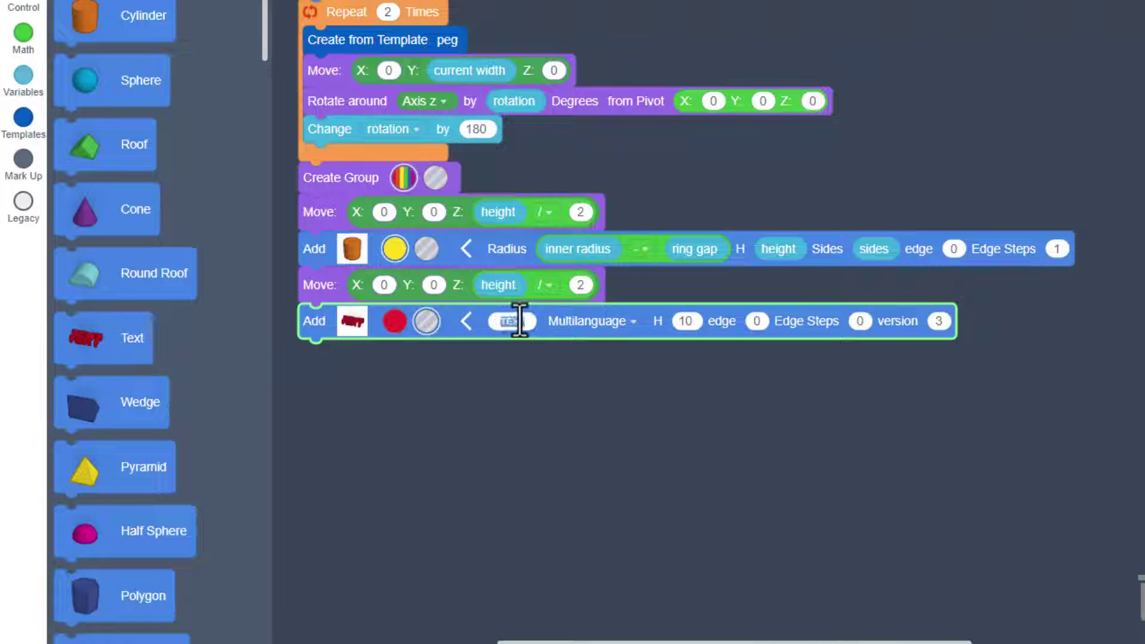
pyautogui.write('H')
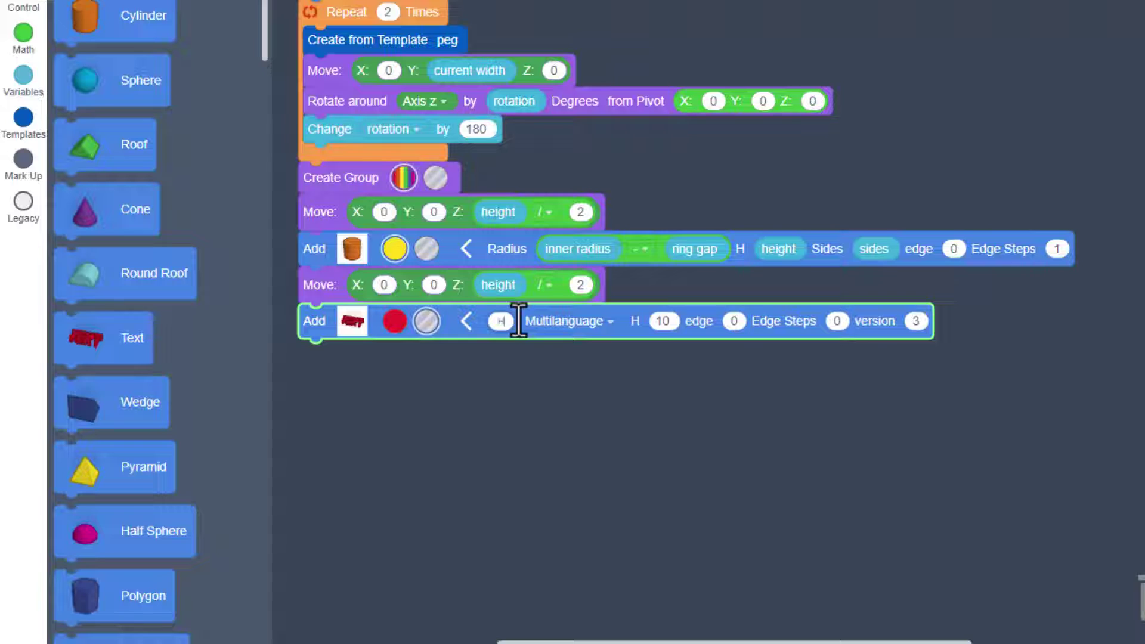
pyautogui.write('uN')
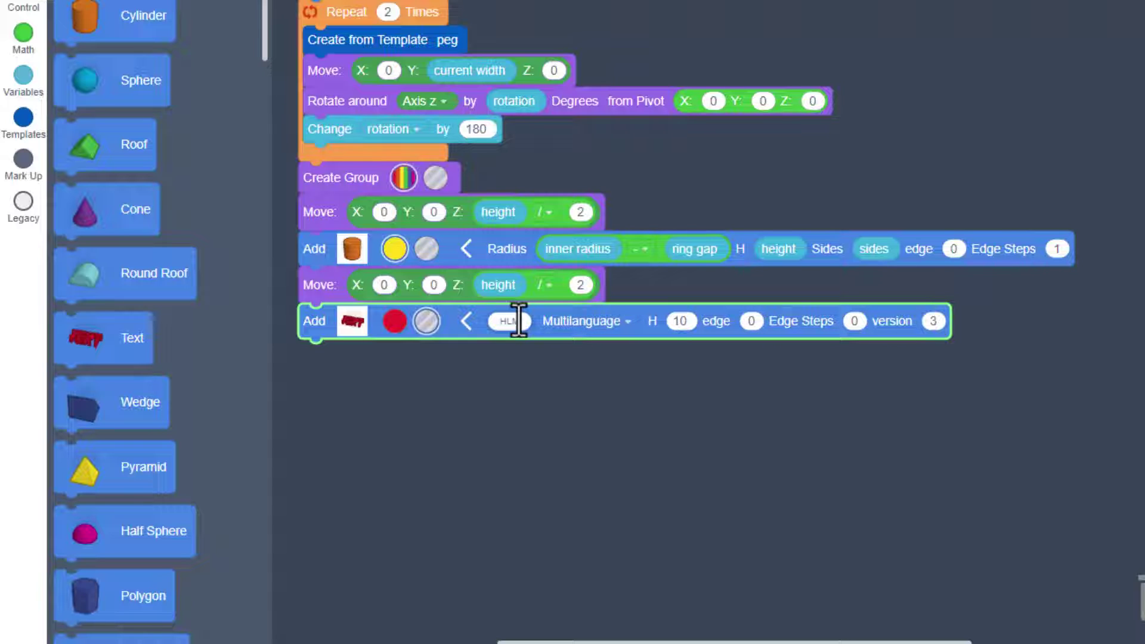
pyautogui.click(619, 324)
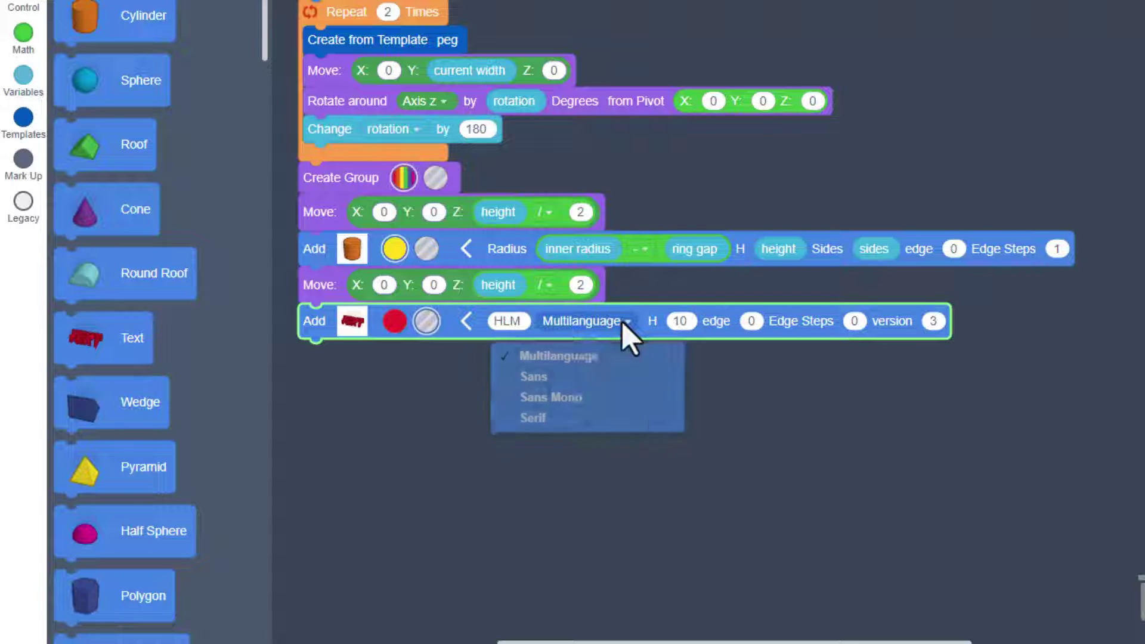
pyautogui.click(561, 388)
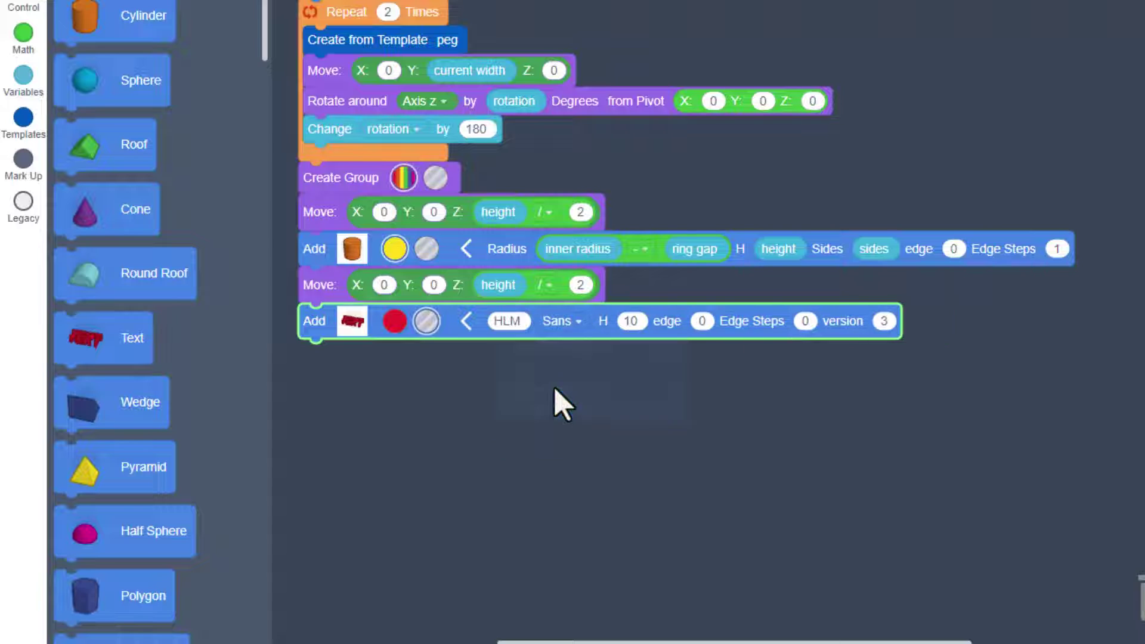
pyautogui.click(631, 322)
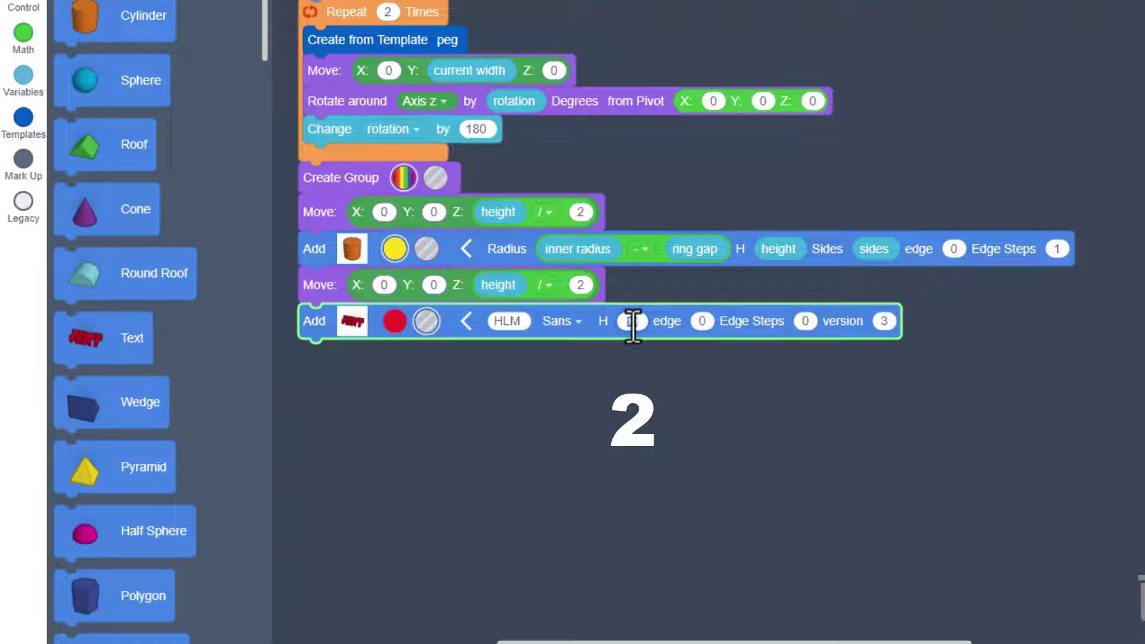
pyautogui.write('2')
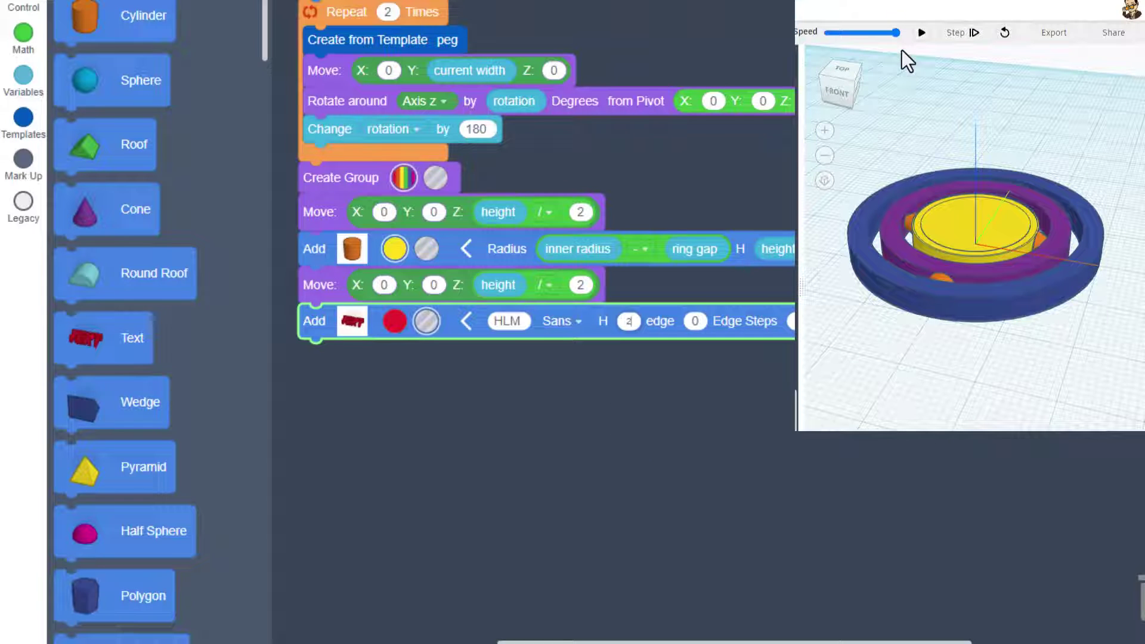
# Step: Duplicate a Move block and attach the copy under the HLM text block
pyautogui.click(921, 35)
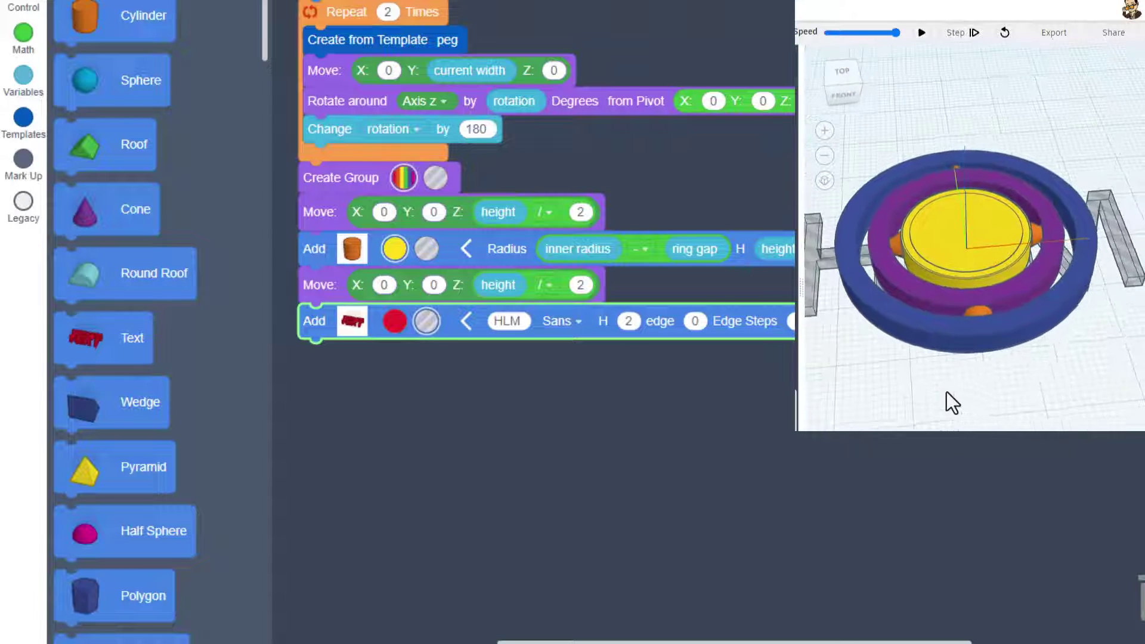
pyautogui.click(321, 286)
pyautogui.rightClick(320, 286)
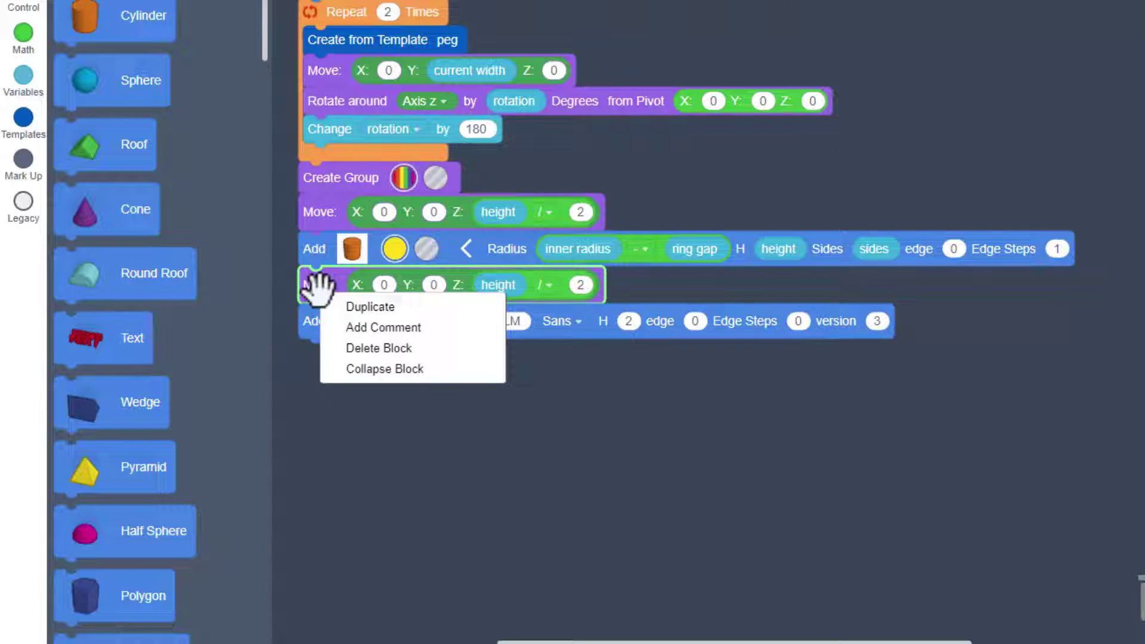
pyautogui.click(334, 307)
pyautogui.moveTo(333, 313); pyautogui.dragTo(1139, 596)
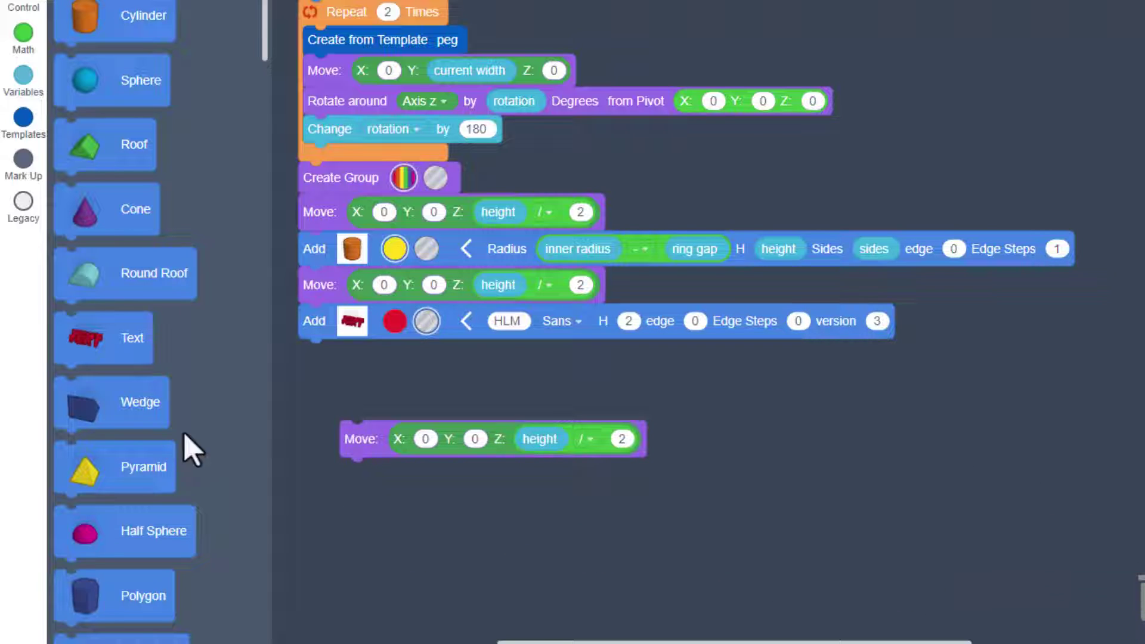
pyautogui.moveTo(345, 437); pyautogui.dragTo(329, 353)
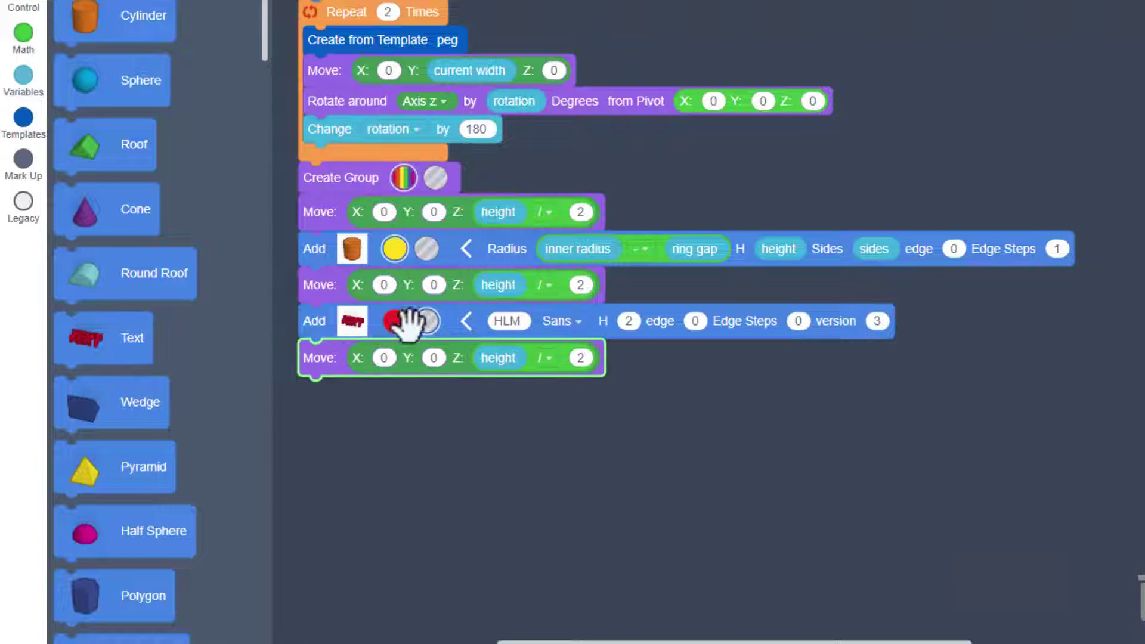
# Step: Change the text's Move Z to just 'height', then rerun and orbit the preview to check the raised text
pyautogui.click(918, 8)
pyautogui.click(920, 33)
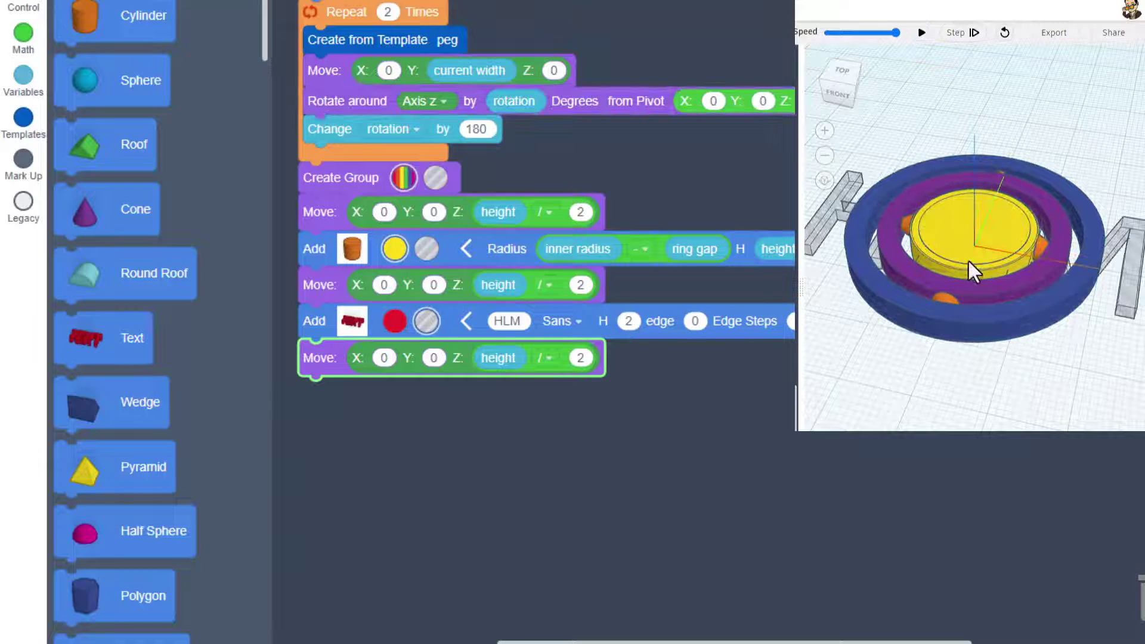
pyautogui.moveTo(975, 289); pyautogui.dragTo(1064, 236)
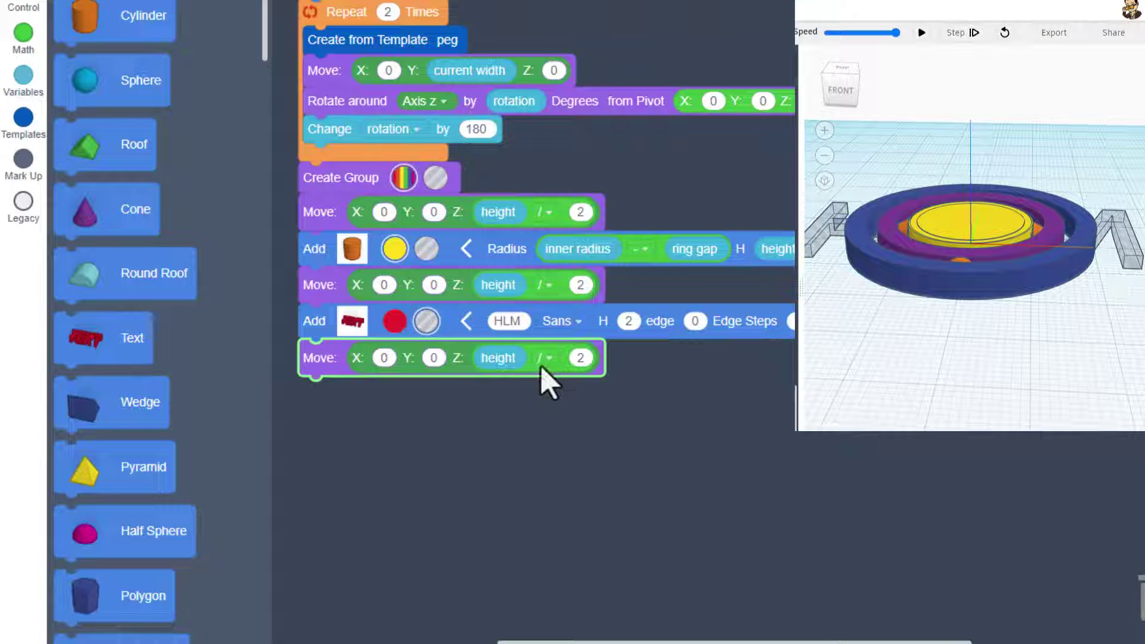
pyautogui.moveTo(546, 382); pyautogui.dragTo(501, 354)
pyautogui.moveTo(512, 420); pyautogui.dragTo(1136, 594)
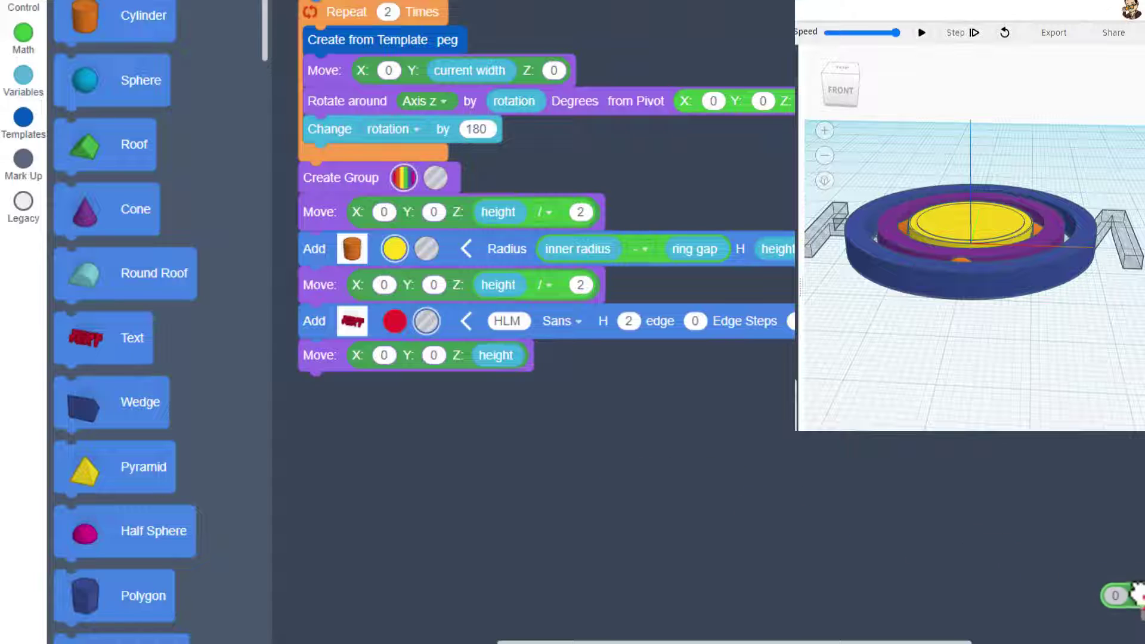
pyautogui.click(922, 32)
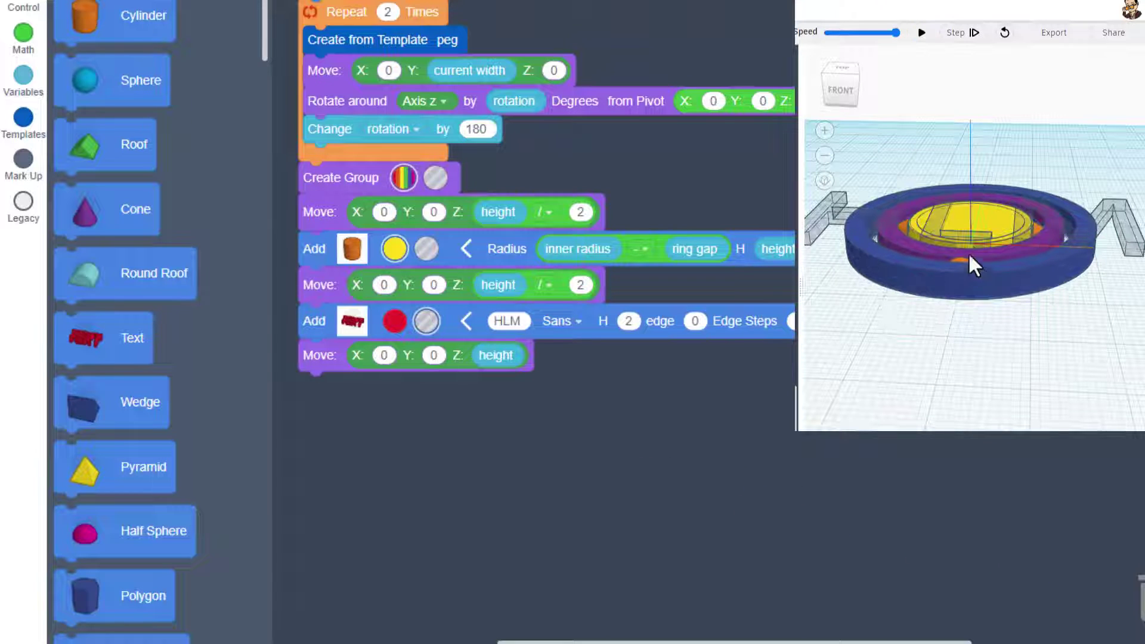
pyautogui.moveTo(1023, 235); pyautogui.dragTo(959, 239)
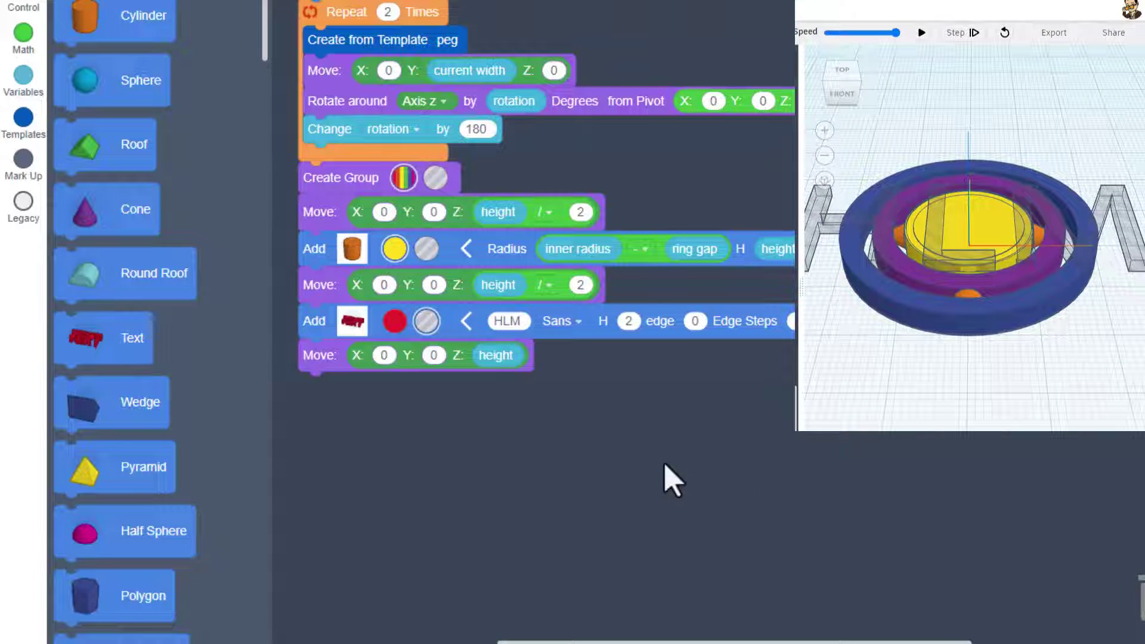
pyautogui.click(30, 3)
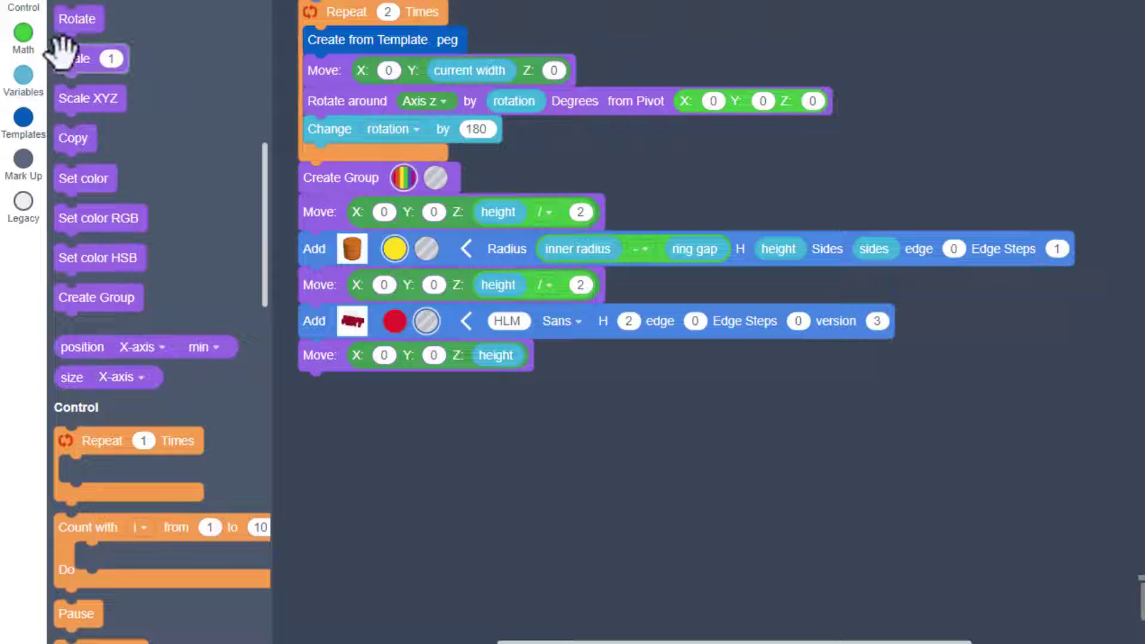
# Step: Add a Scale block of 0.25 after the text's Move and preview the smaller text
pyautogui.moveTo(64, 58); pyautogui.dragTo(308, 388)
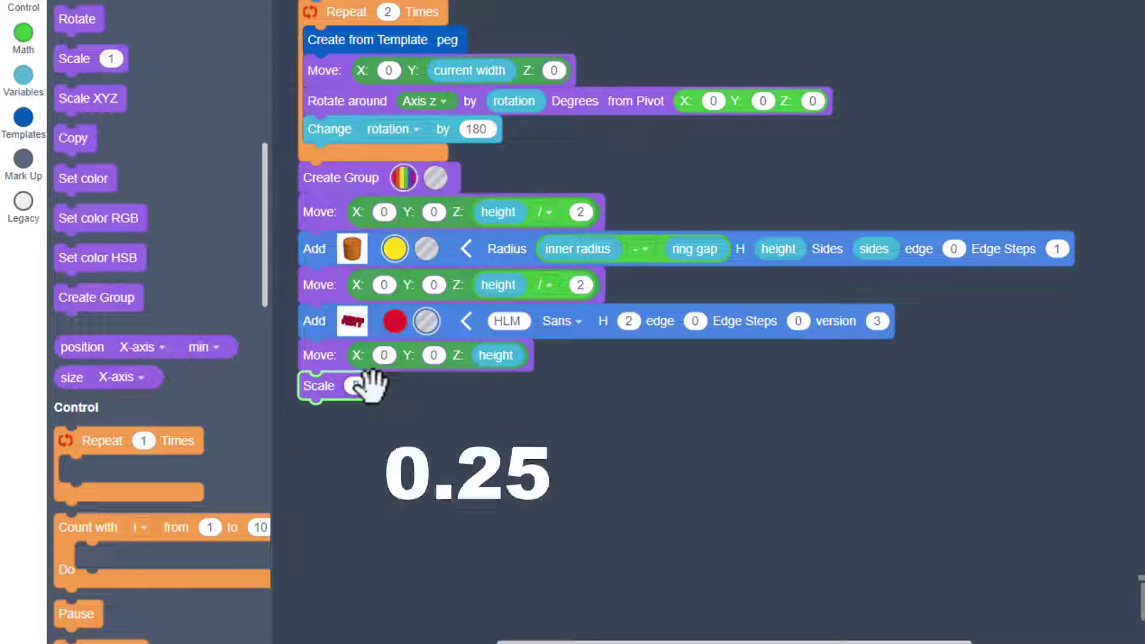
pyautogui.click(358, 385)
pyautogui.write('.25')
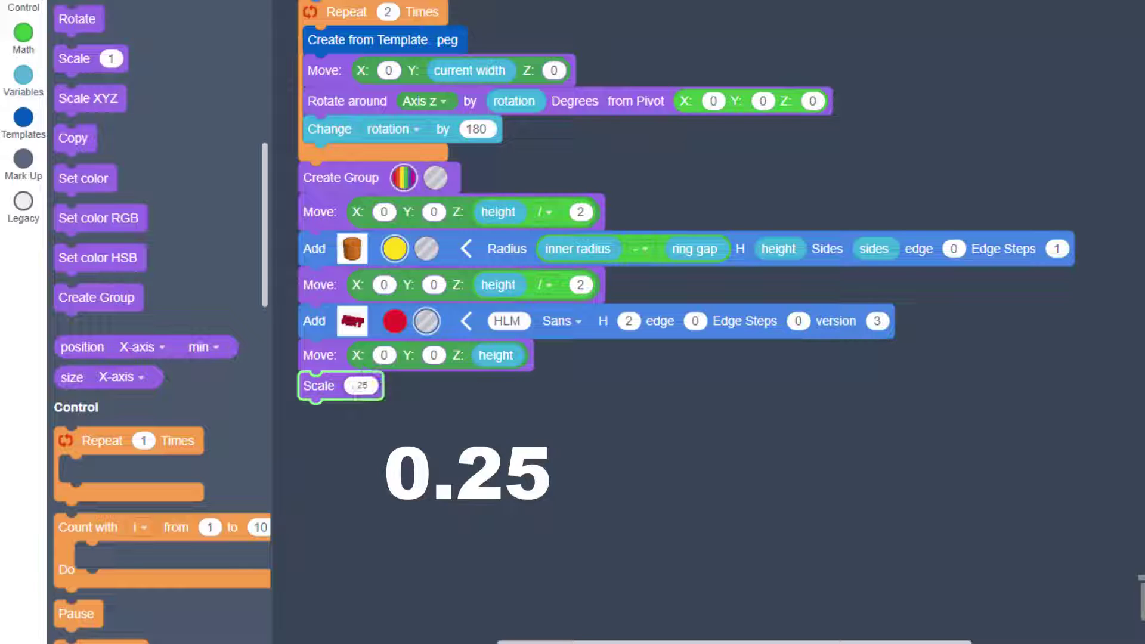
pyautogui.click(922, 33)
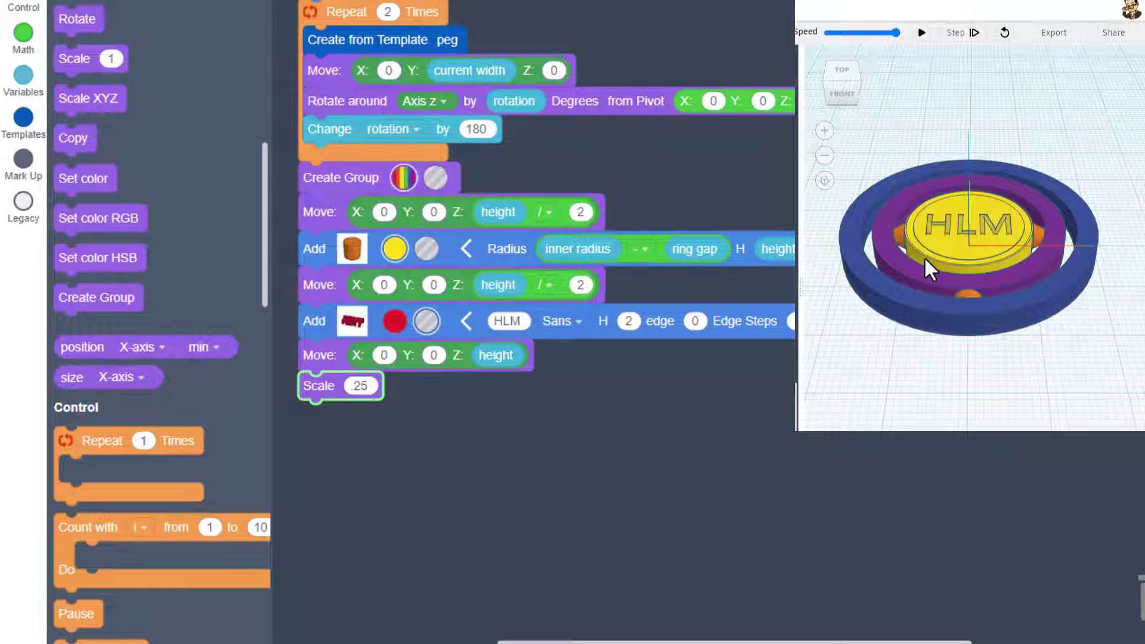
pyautogui.scroll(5, 957, 223)
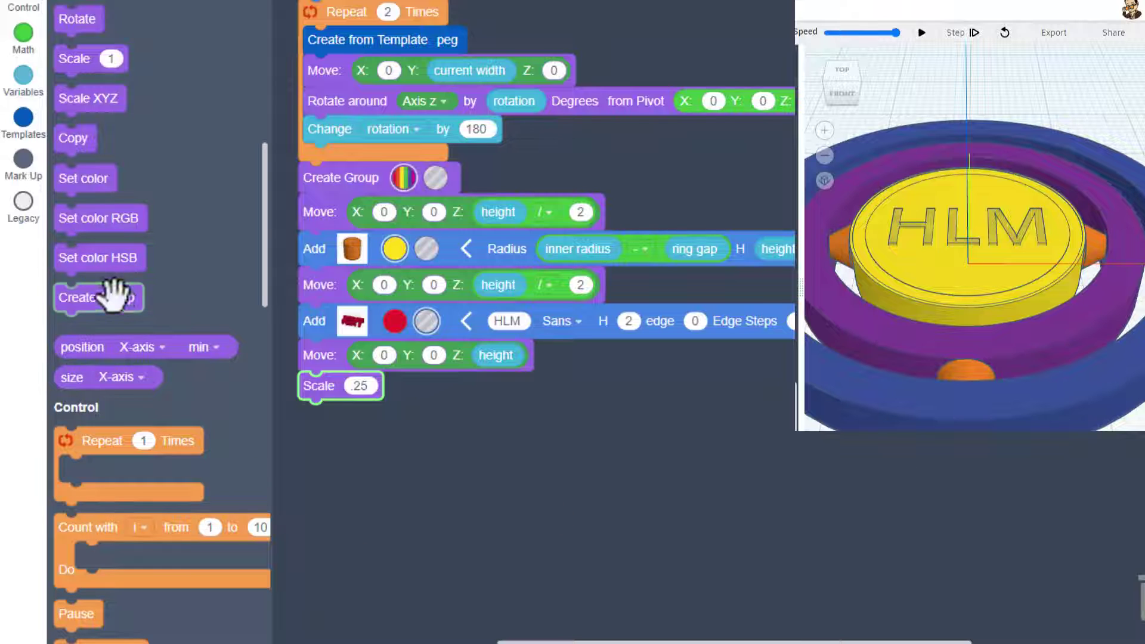
# Step: Add a closing Create Group block and preview the engraved HLM from above
pyautogui.moveTo(114, 292); pyautogui.dragTo(376, 406)
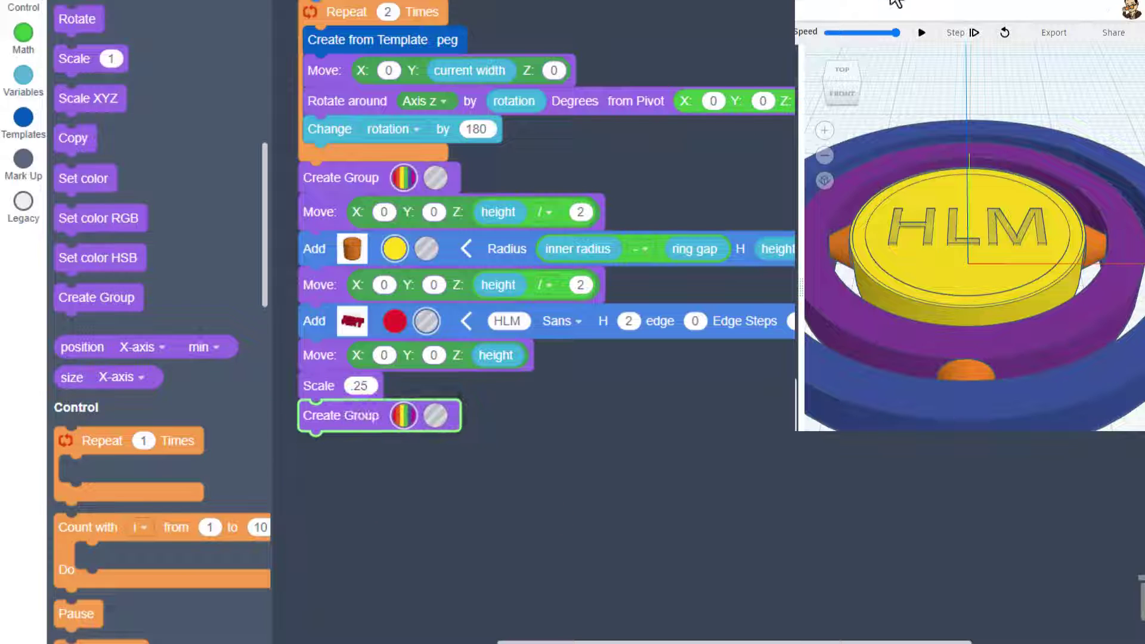
pyautogui.click(921, 33)
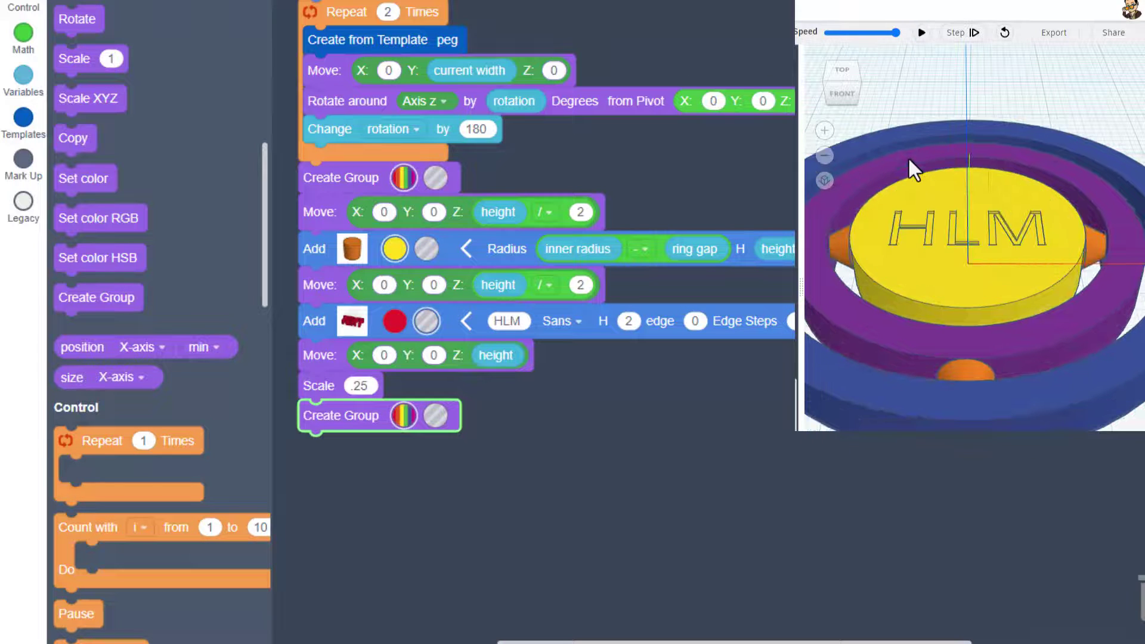
pyautogui.scroll(-5, 974, 174)
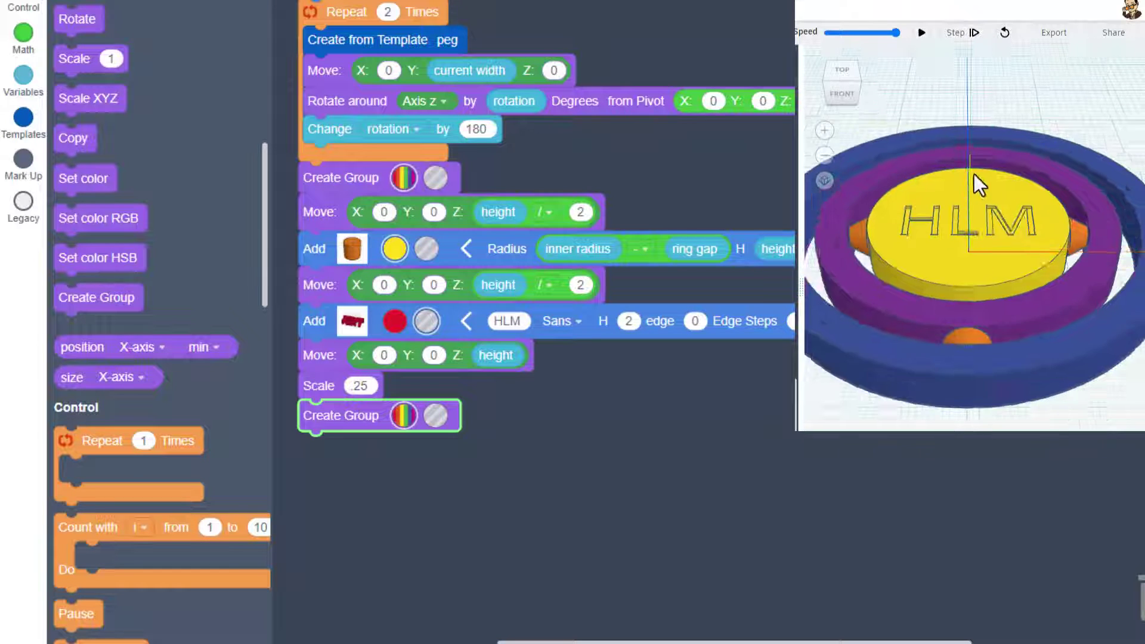
pyautogui.moveTo(975, 174); pyautogui.dragTo(976, 255, button='right')
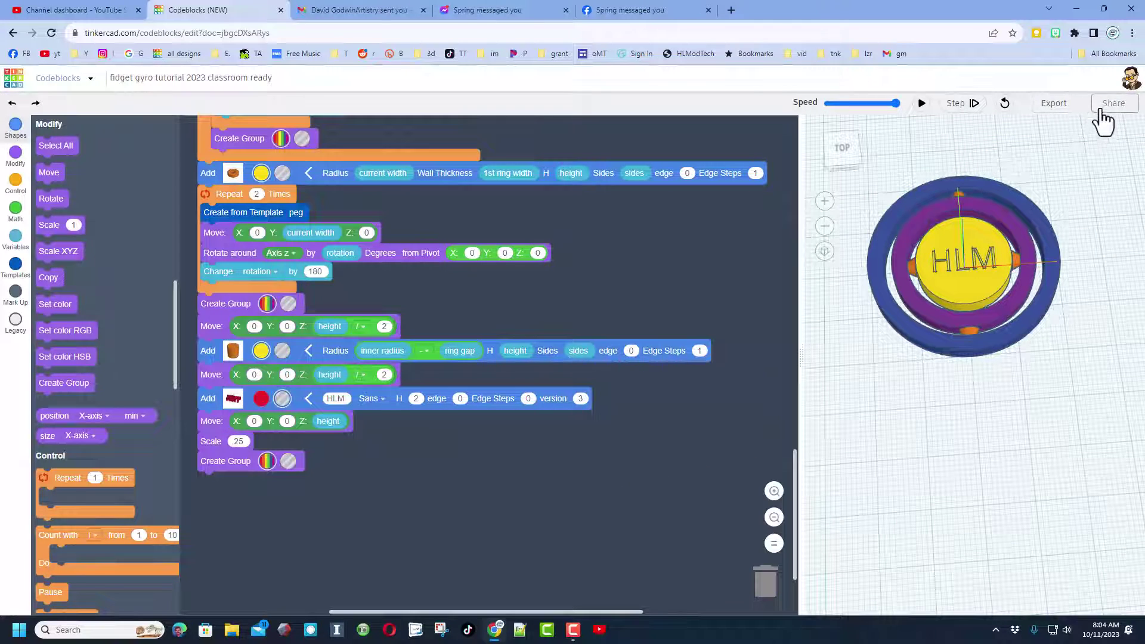
# Step: Export the design as STL, saving it as 'fidget gyro hlm.stl' in the 3dmodeling folder
pyautogui.click(1057, 111)
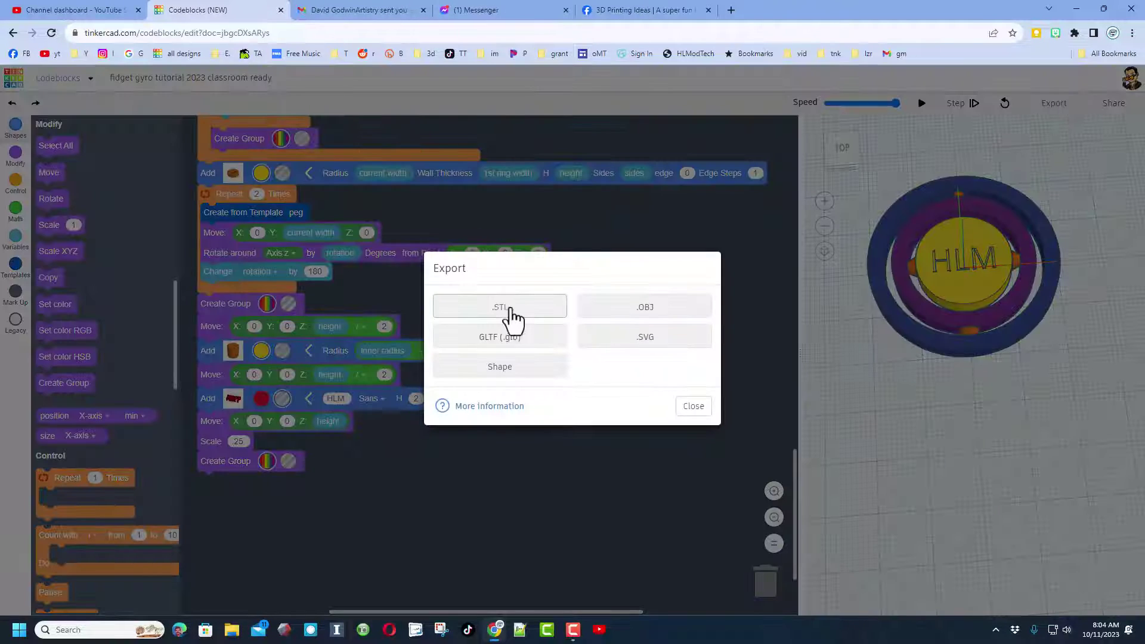
pyautogui.click(515, 310)
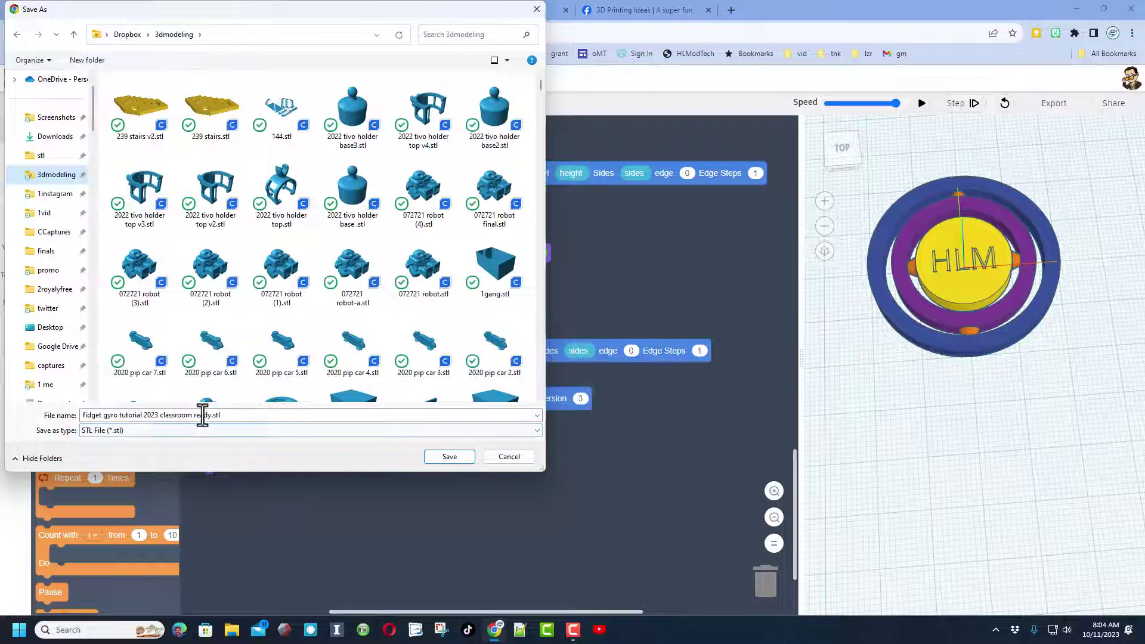
pyautogui.click(119, 416)
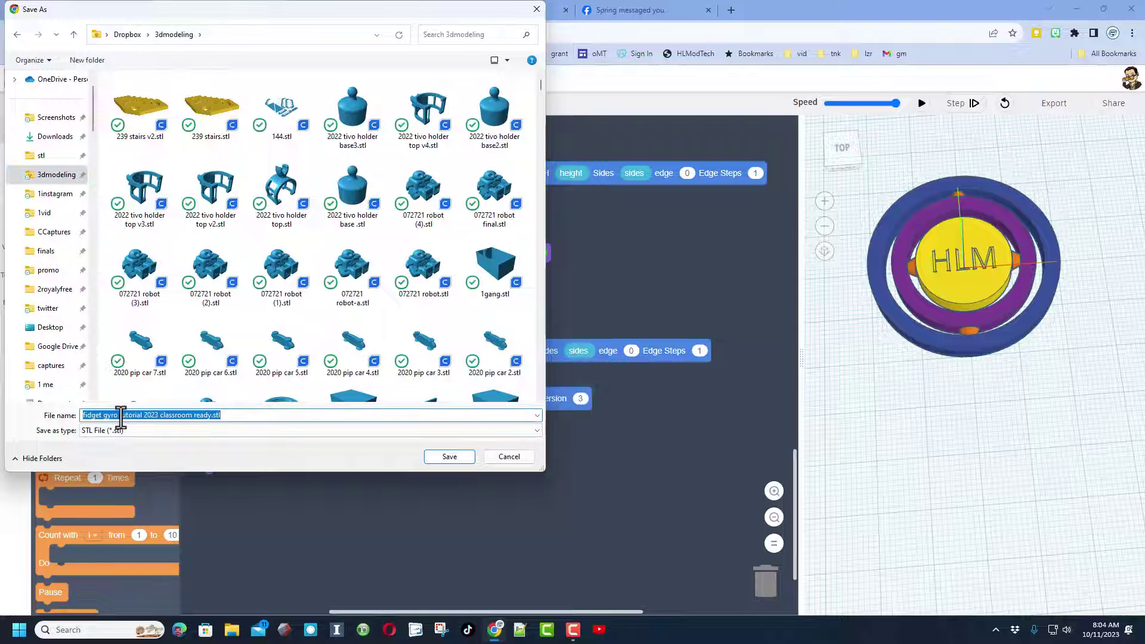
pyautogui.moveTo(119, 416); pyautogui.dragTo(196, 416)
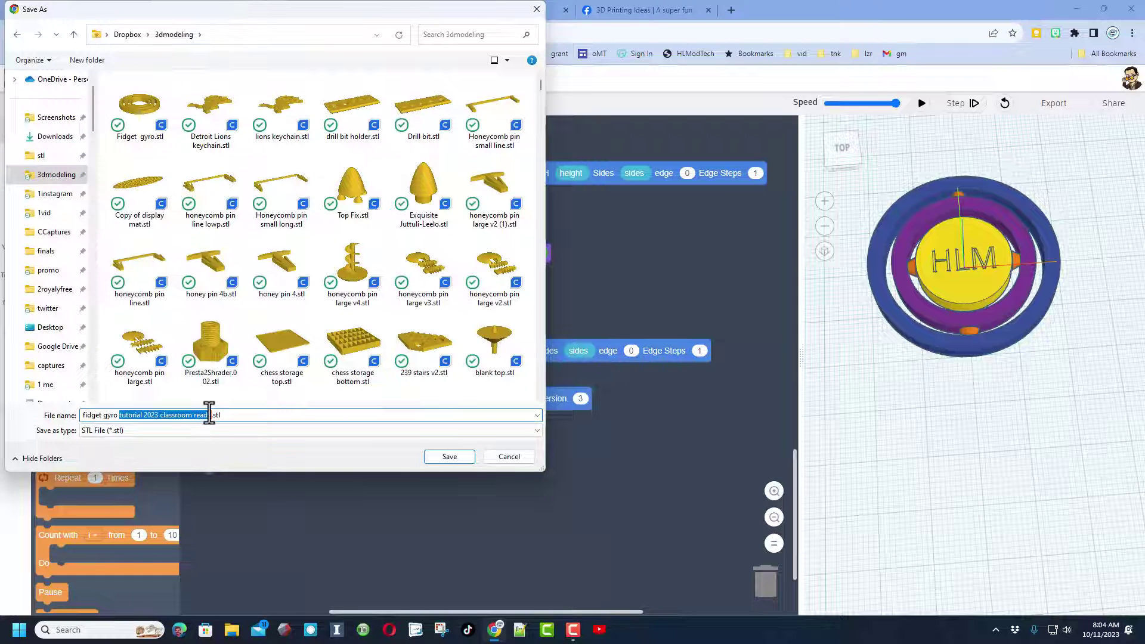
pyautogui.write('hlm')
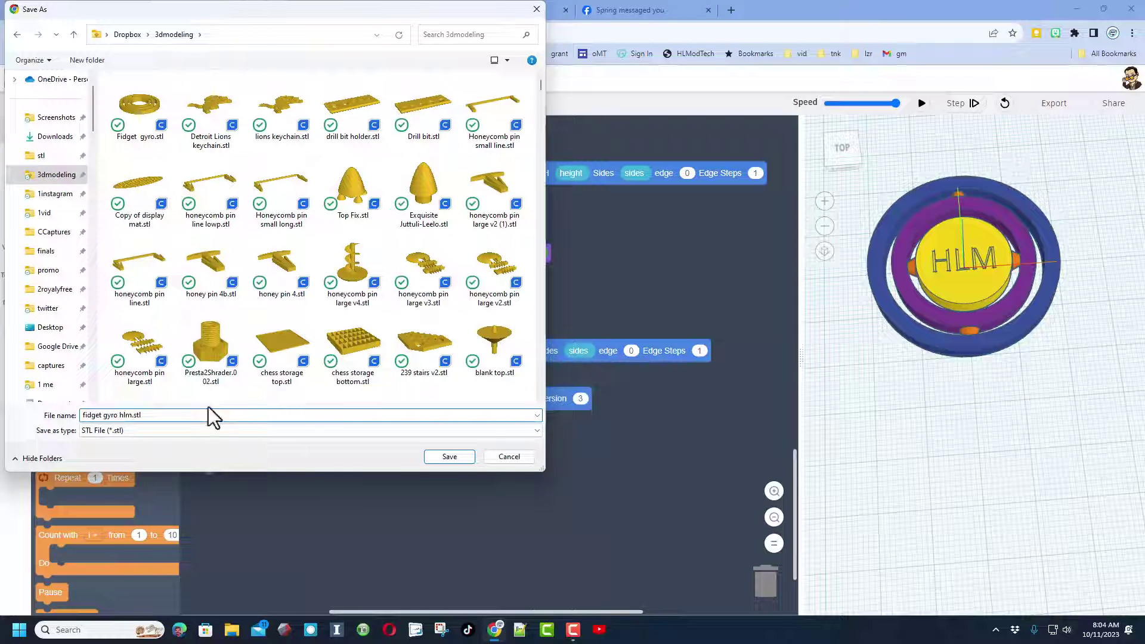
pyautogui.click(449, 457)
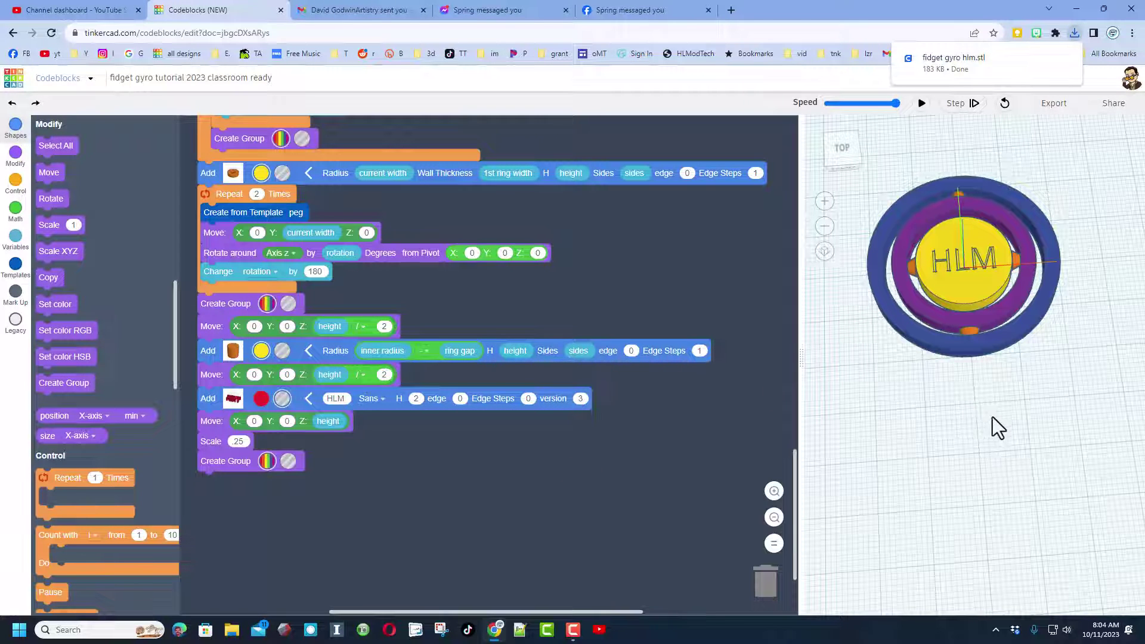
# Step: Export the edge-rounded gyro again as STL, saved as 'fidget gyro hlm v2.stl'
pyautogui.moveTo(993, 416); pyautogui.dragTo(814, 427, button='right')
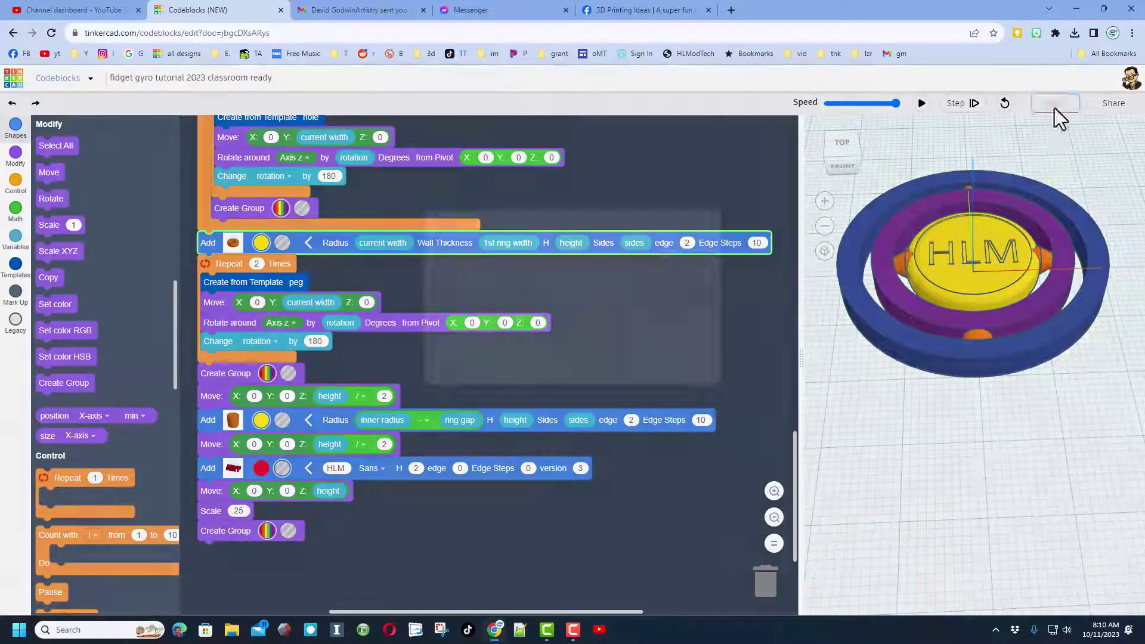
pyautogui.click(1054, 32)
pyautogui.click(480, 314)
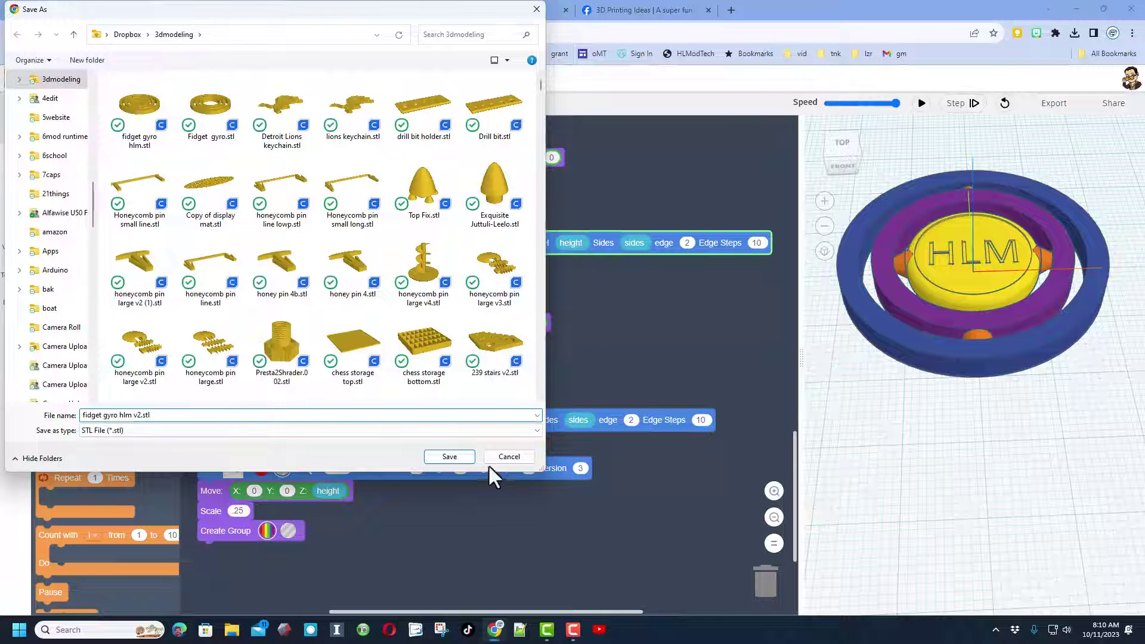
pyautogui.click(450, 457)
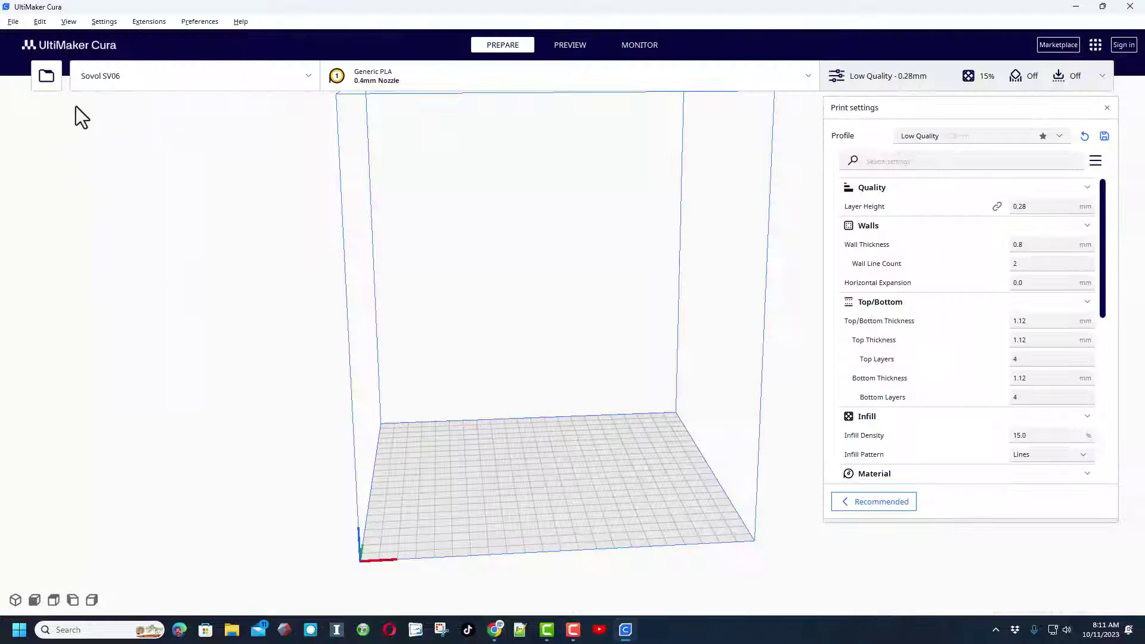
# Step: Load 'fidget gyro hlm v2.stl' onto the Cura build plate and zoom in on the model
pyautogui.click(50, 79)
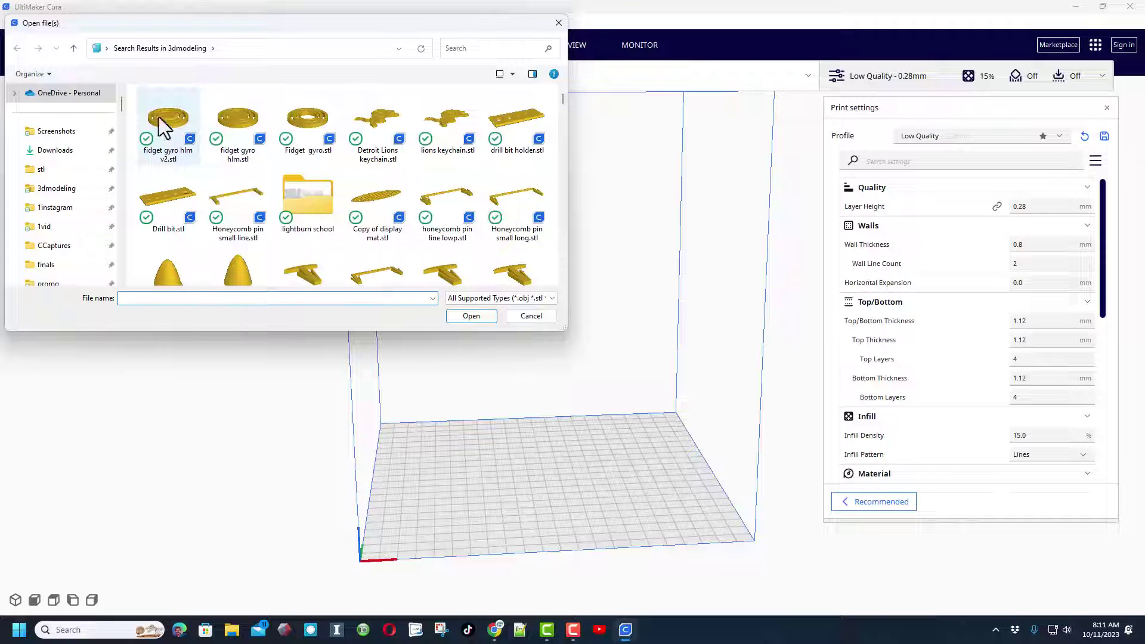
pyautogui.doubleClick(166, 118)
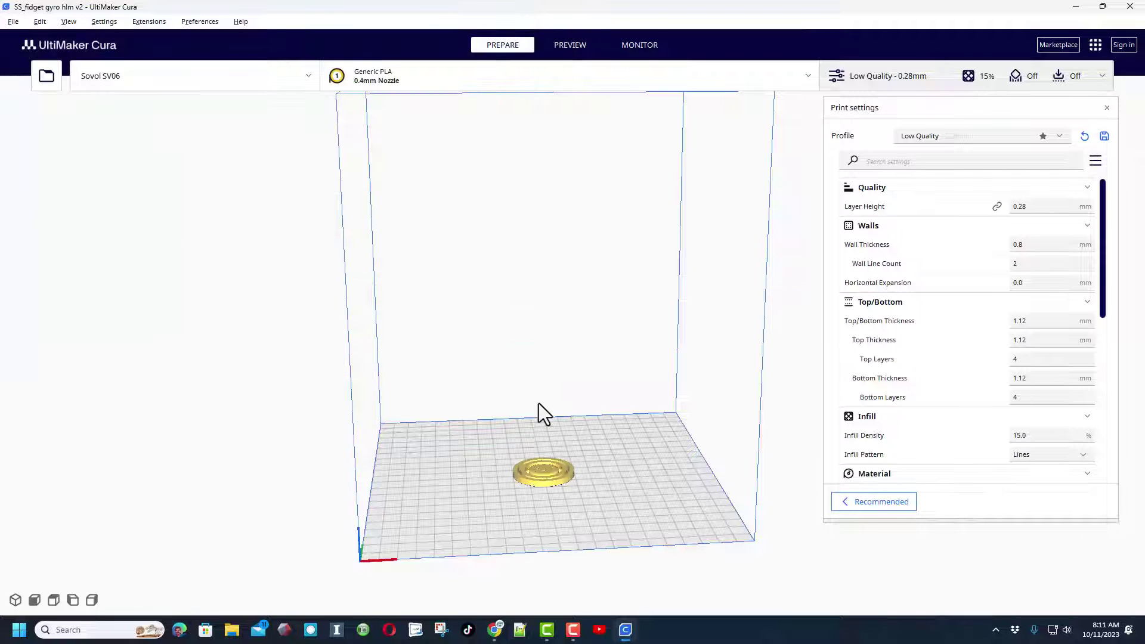
pyautogui.moveTo(538, 403); pyautogui.dragTo(539, 467, button='right')
pyautogui.scroll(5, 539, 466)
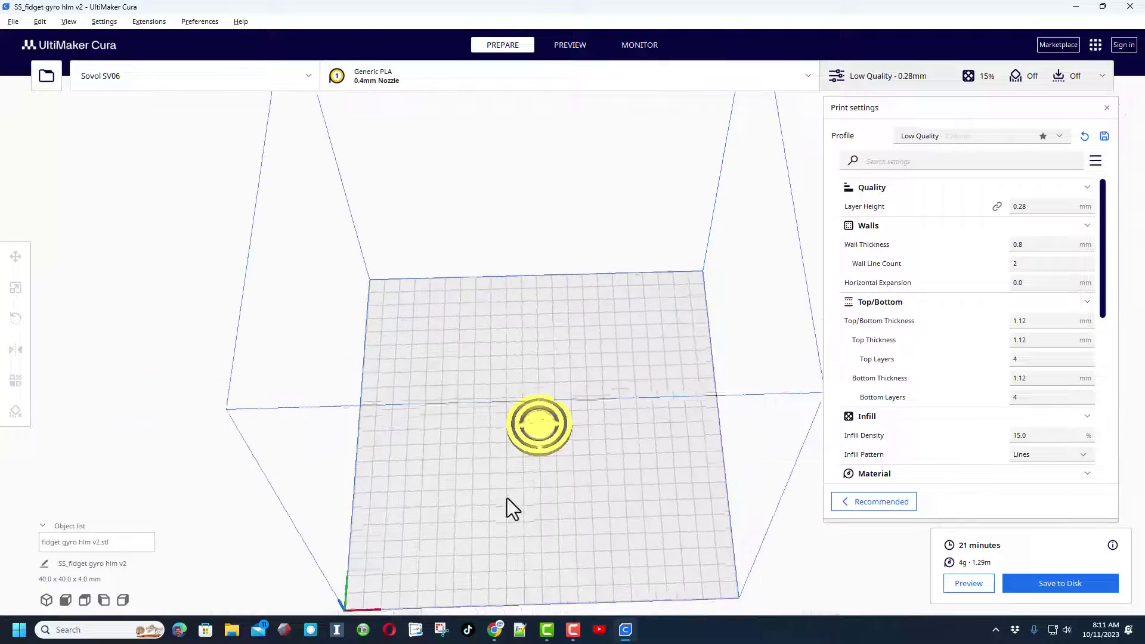
pyautogui.scroll(2, 535, 513)
pyautogui.scroll(2, 535, 515)
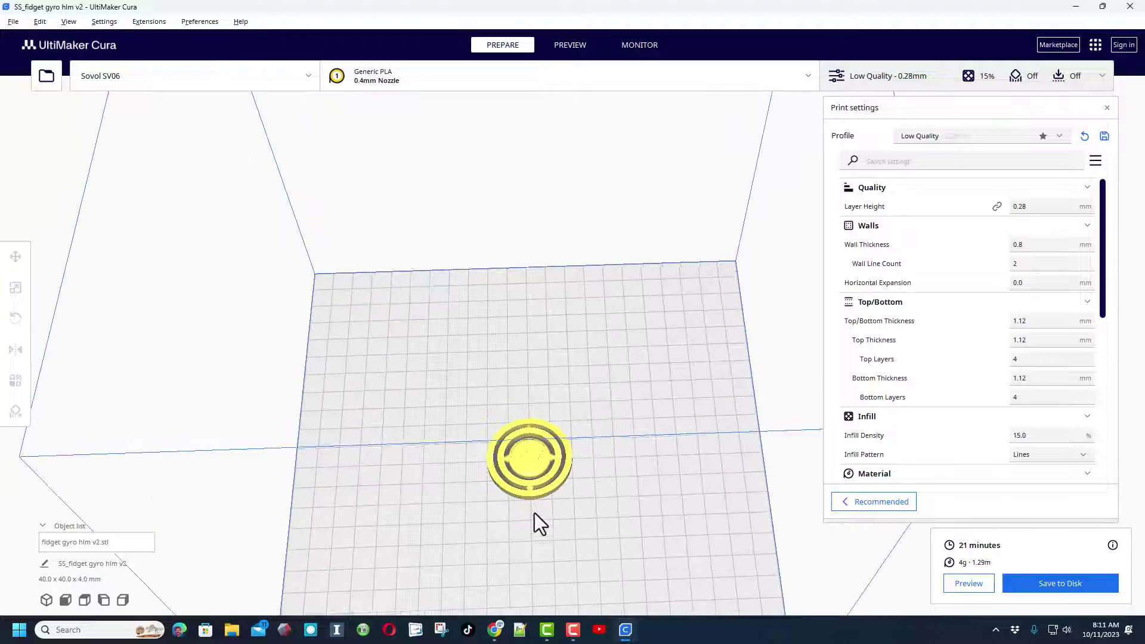
pyautogui.moveTo(534, 513); pyautogui.dragTo(498, 414, button='right')
pyautogui.scroll(4, 511, 410)
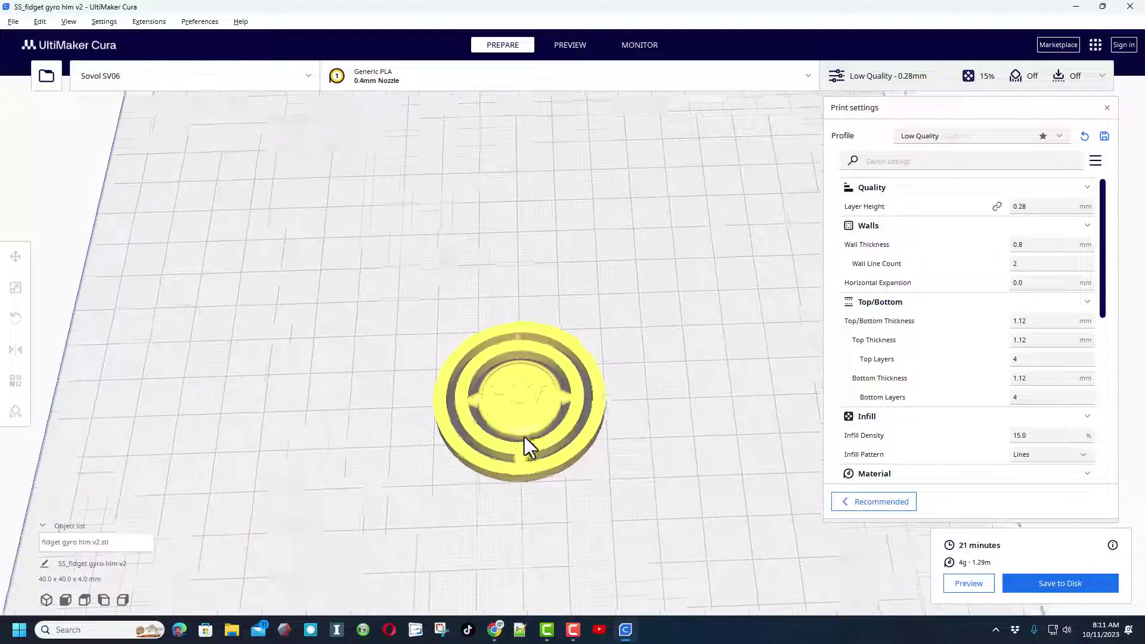
pyautogui.scroll(2, 525, 441)
pyautogui.moveTo(529, 453); pyautogui.dragTo(586, 465, button='right')
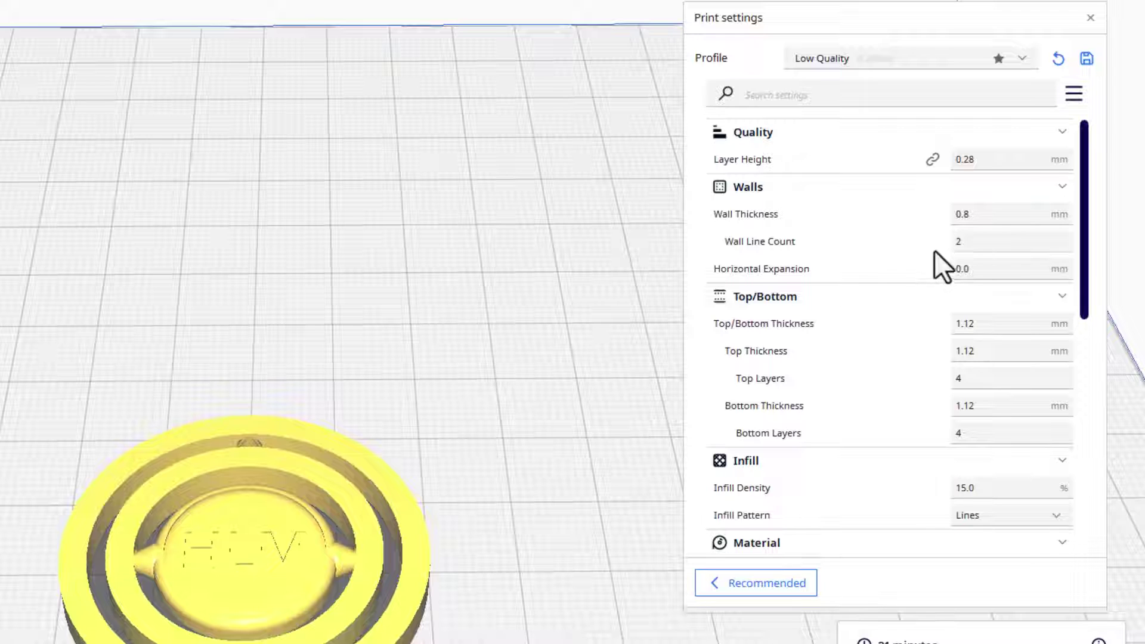
# Step: Review the Custom print settings and save SS_fidget gyro hlm v2.gcode to the removable drive
pyautogui.scroll(-3, 1016, 362)
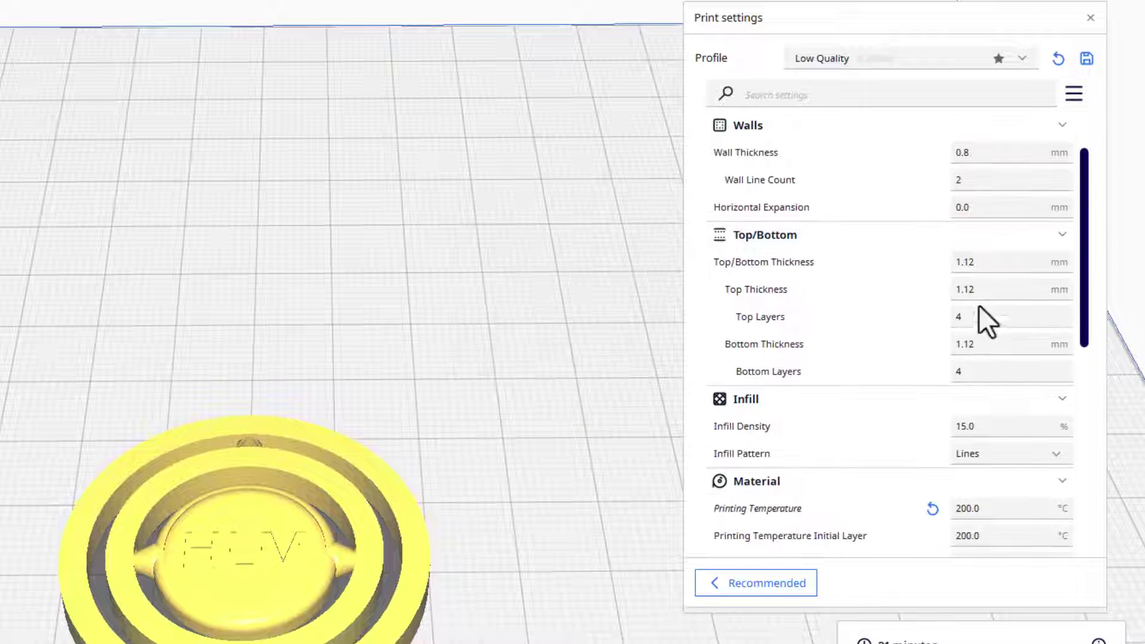
pyautogui.moveTo(1087, 279); pyautogui.dragTo(1111, 389)
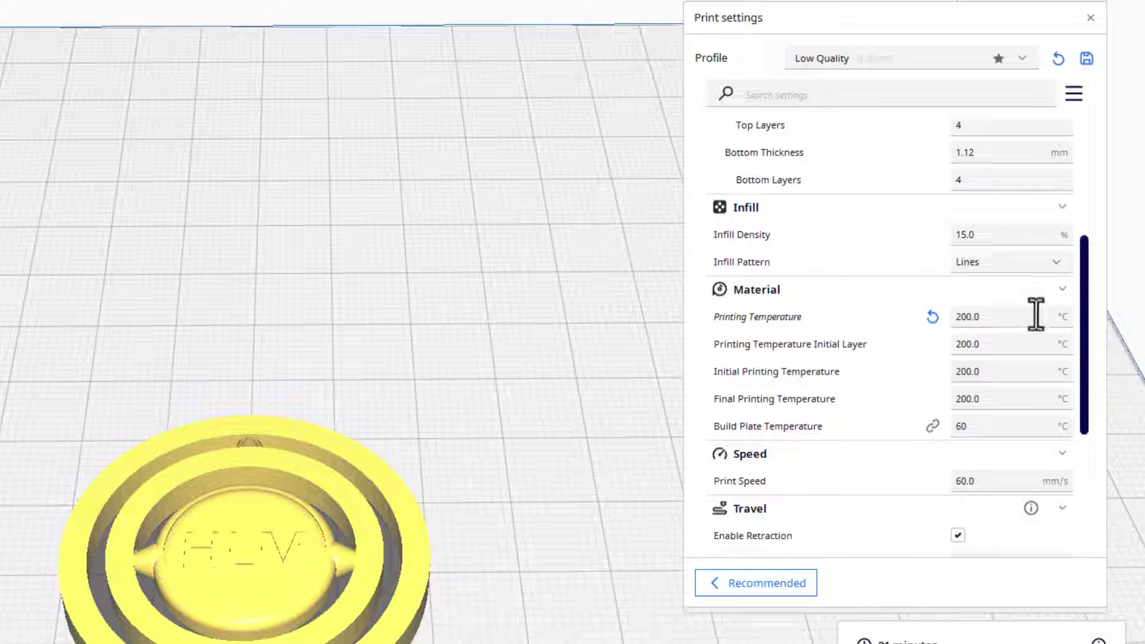
pyautogui.moveTo(1087, 326); pyautogui.dragTo(1100, 390)
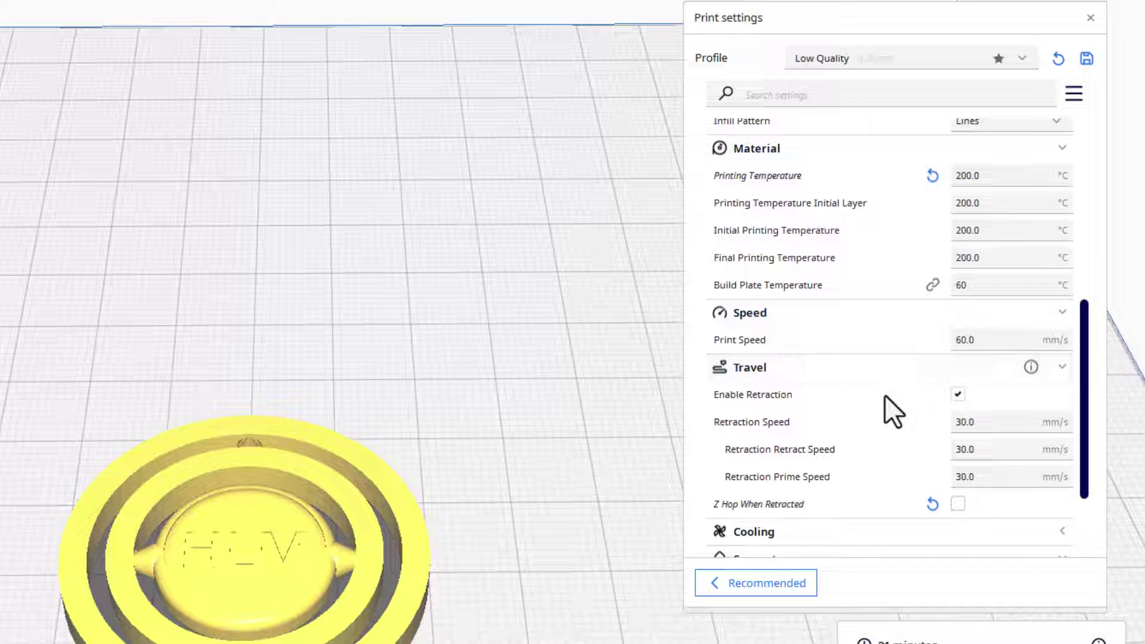
pyautogui.moveTo(1089, 374); pyautogui.dragTo(1094, 453)
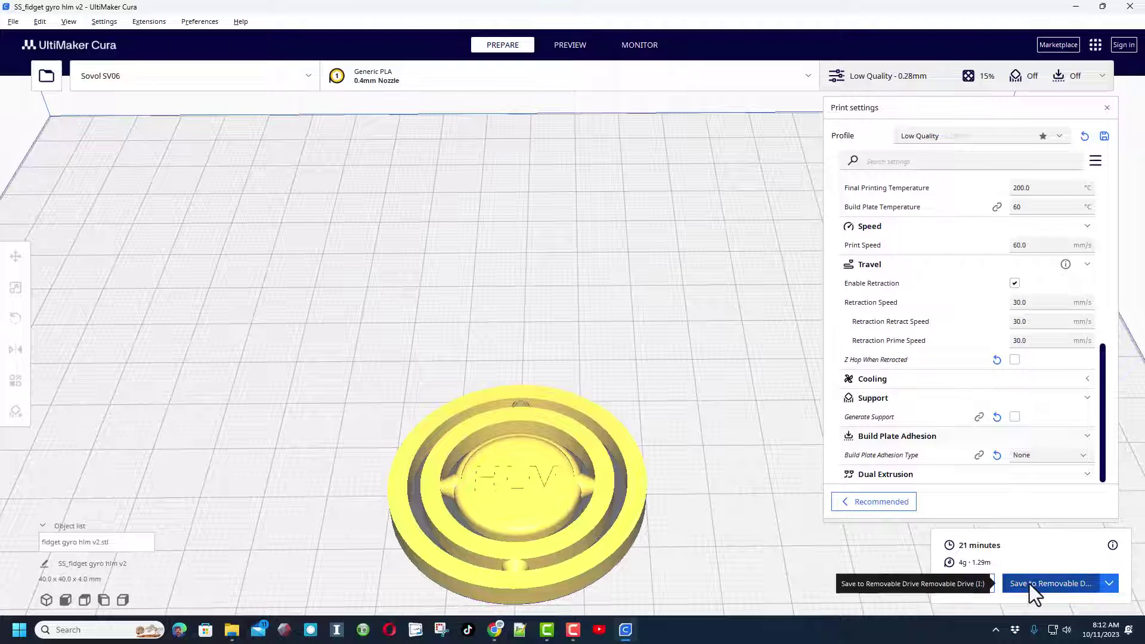
pyautogui.click(1030, 585)
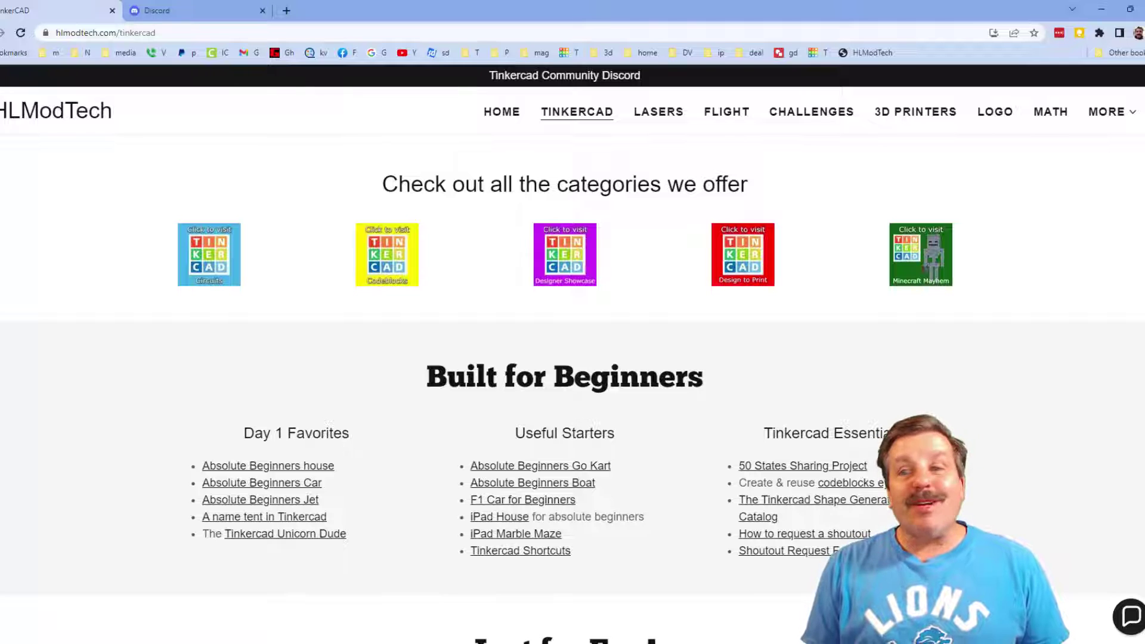
# Step: Open and close the contact chat, open the Tinkercad Community Discord invite, then return to the HLModTech page
pyautogui.click(1131, 618)
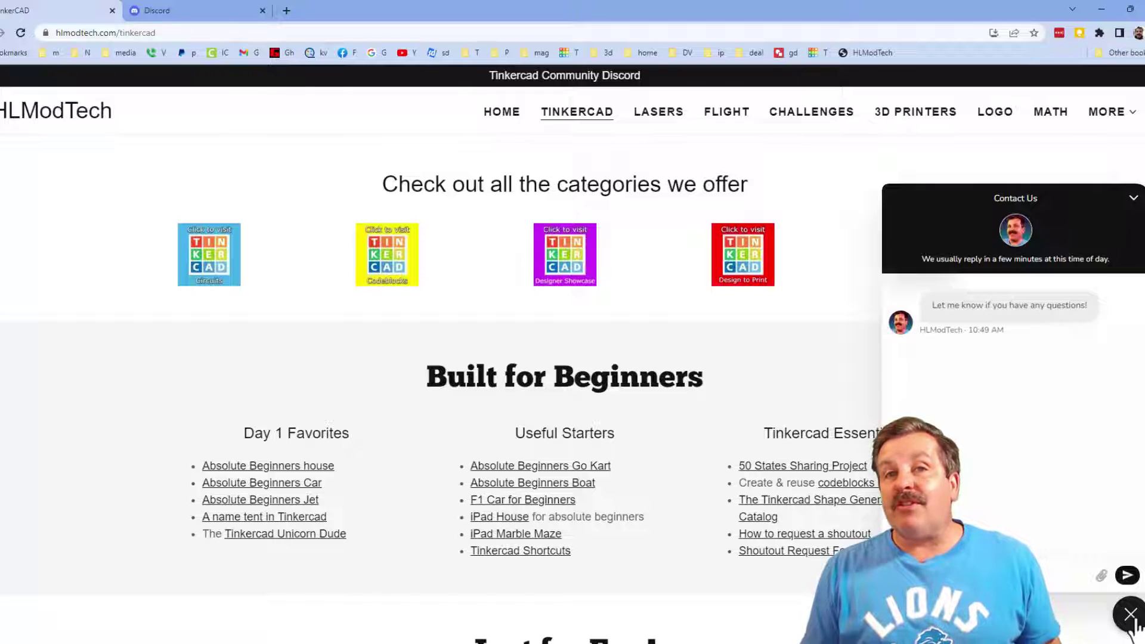
pyautogui.click(1131, 615)
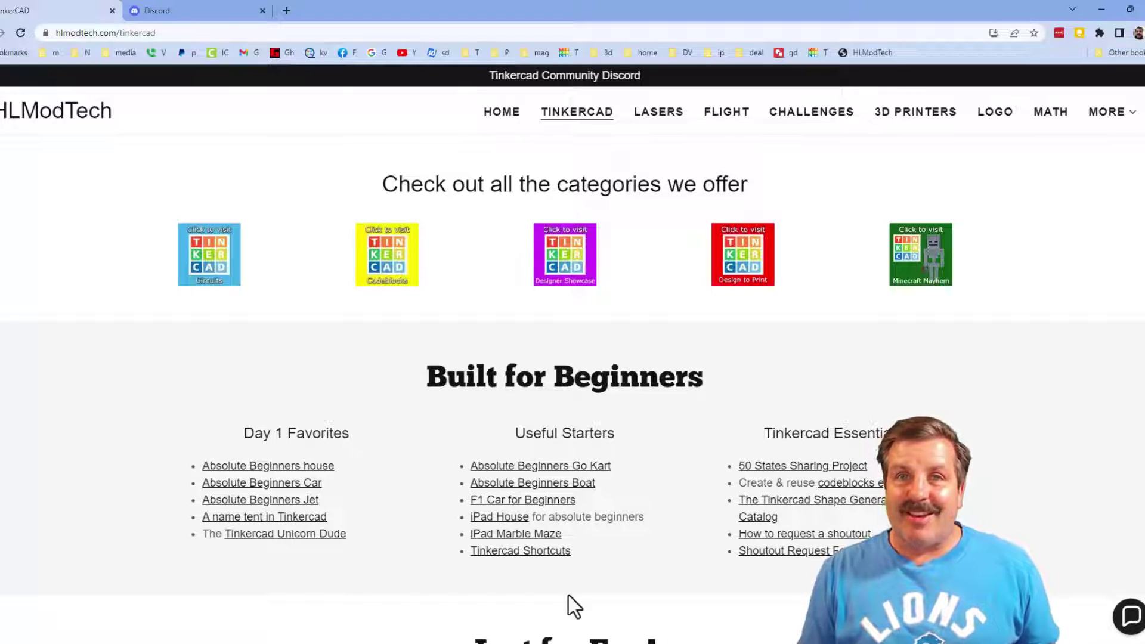
pyautogui.click(564, 81)
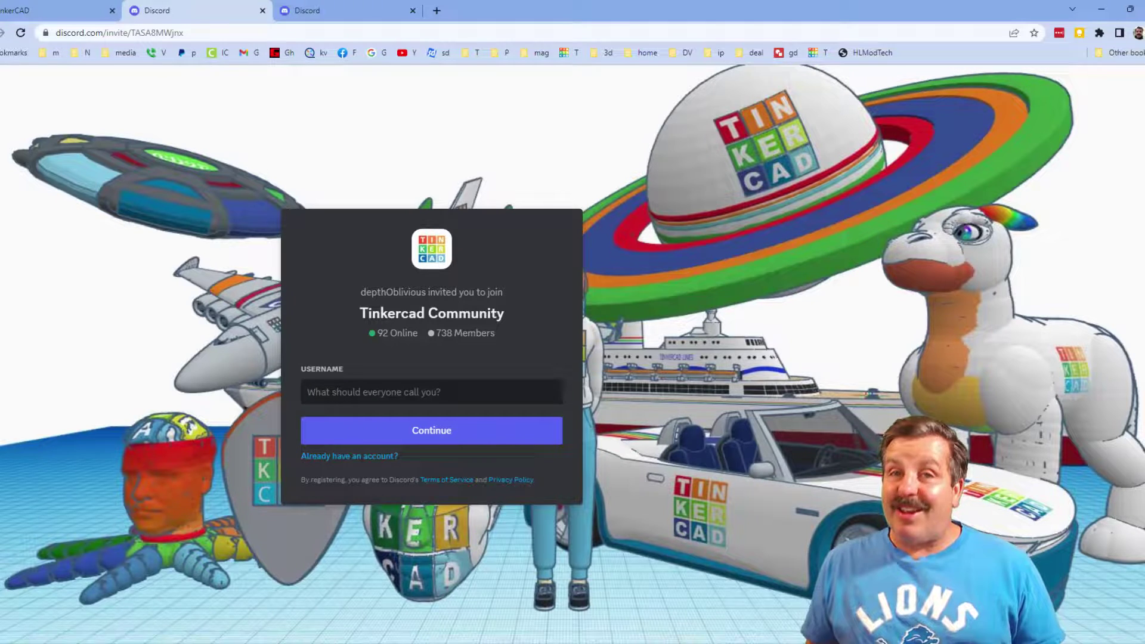
pyautogui.hotkey('ctrl', 'shift', 'Tab')
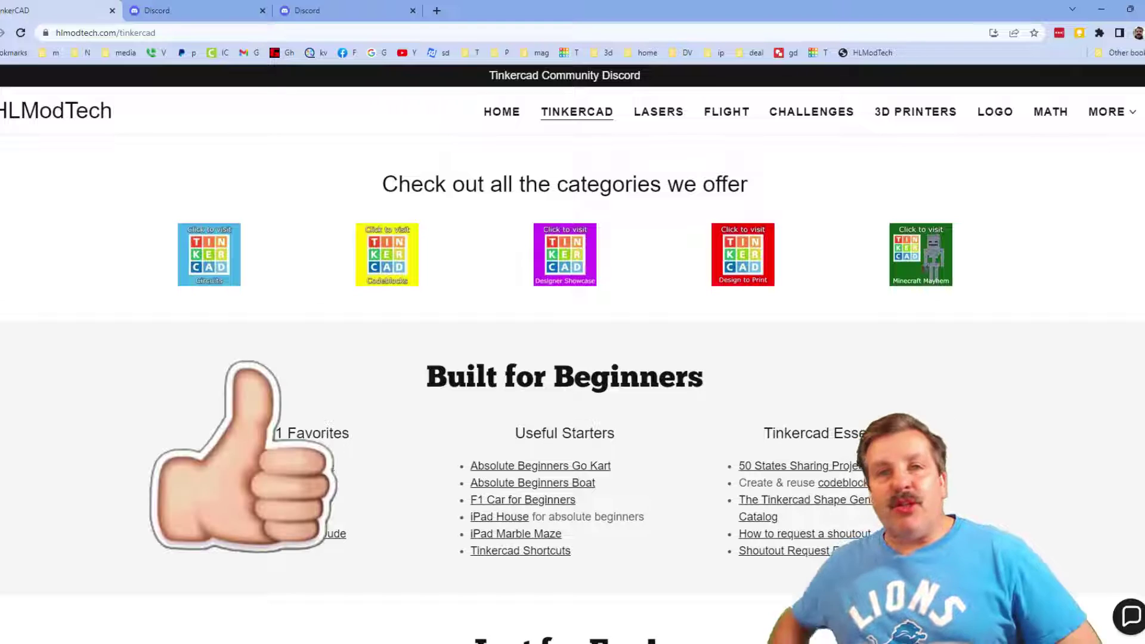